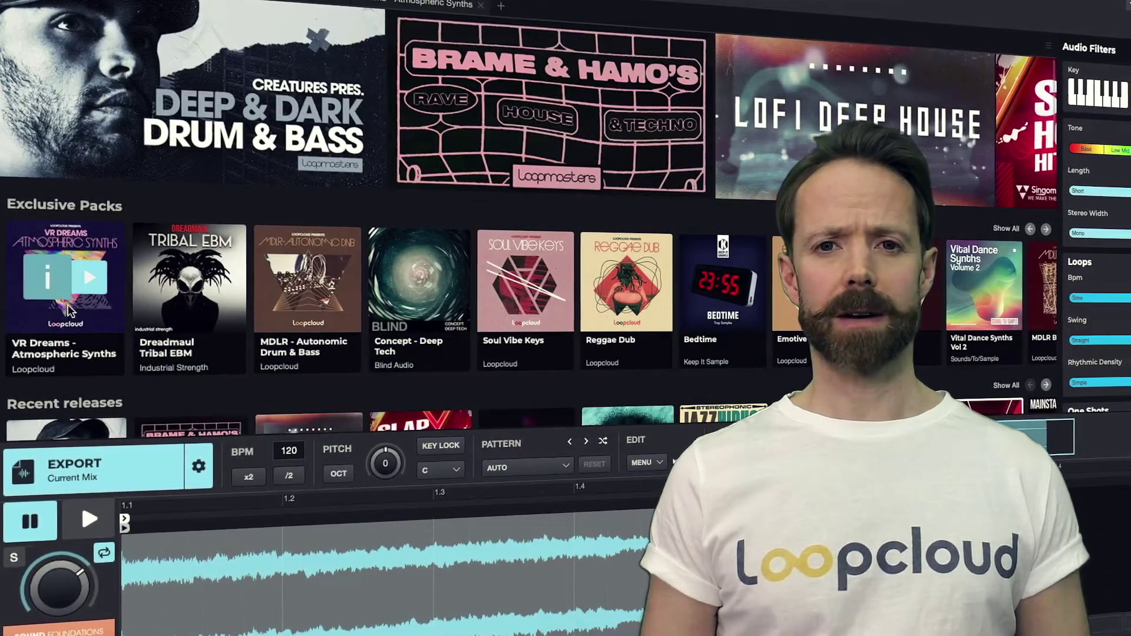
# Open the VR Dreams - Atmospheric Synths exclusive pack and scroll its 170-sample list
pyautogui.click(52, 291)
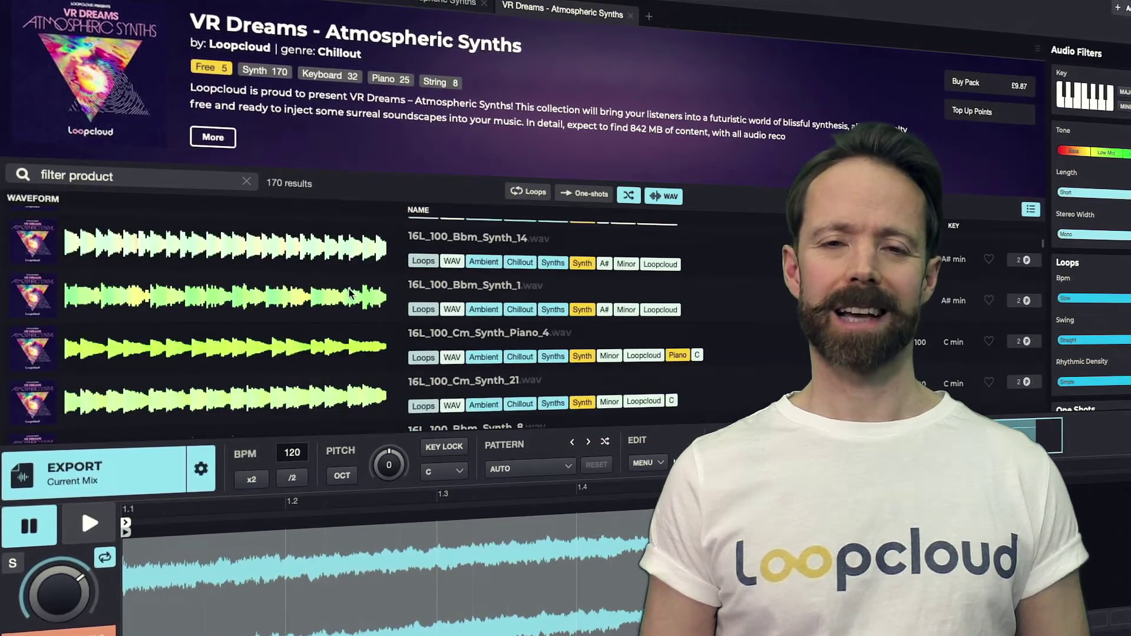
pyautogui.scroll(-2, 351, 293)
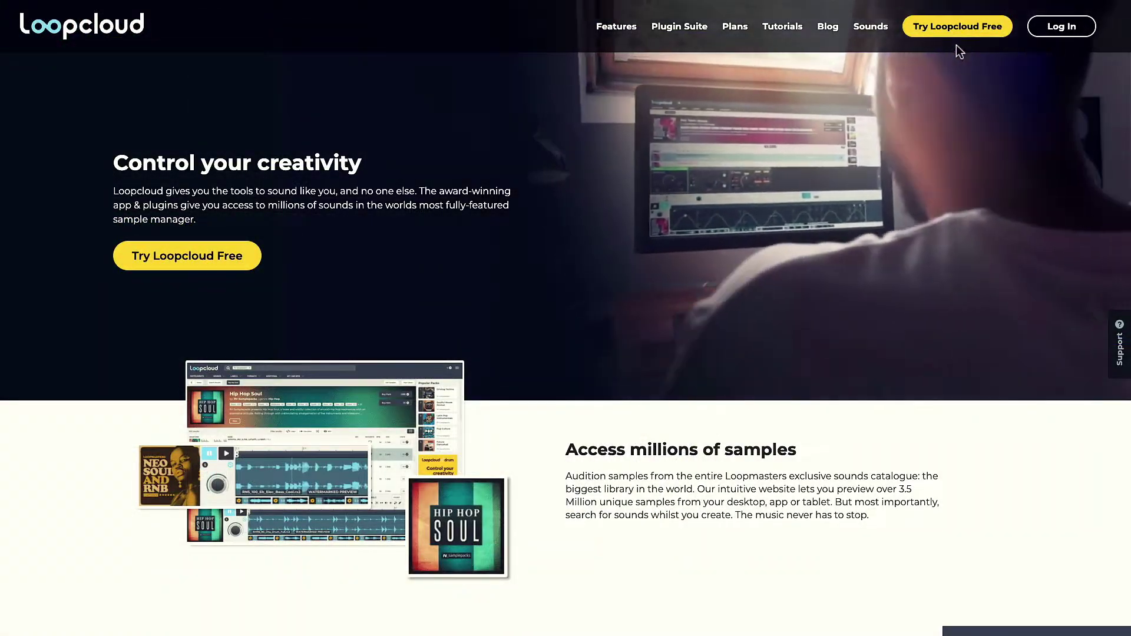
# Start the Loopcloud free trial sign-up and pick the Studio plan
pyautogui.click(955, 38)
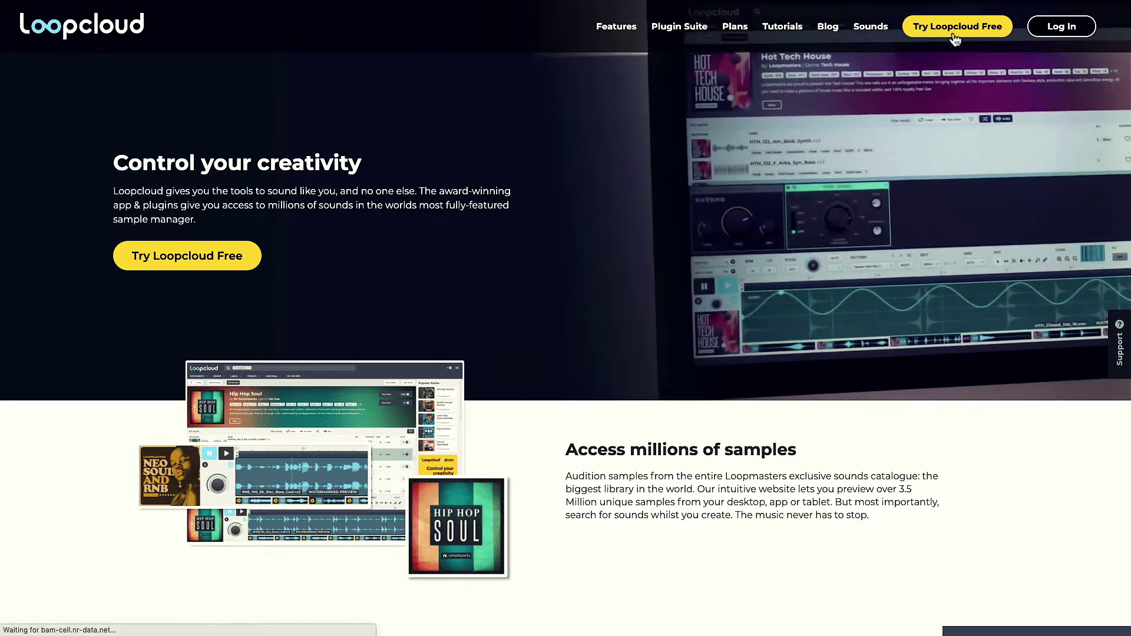
pyautogui.scroll(-2, 721, 465)
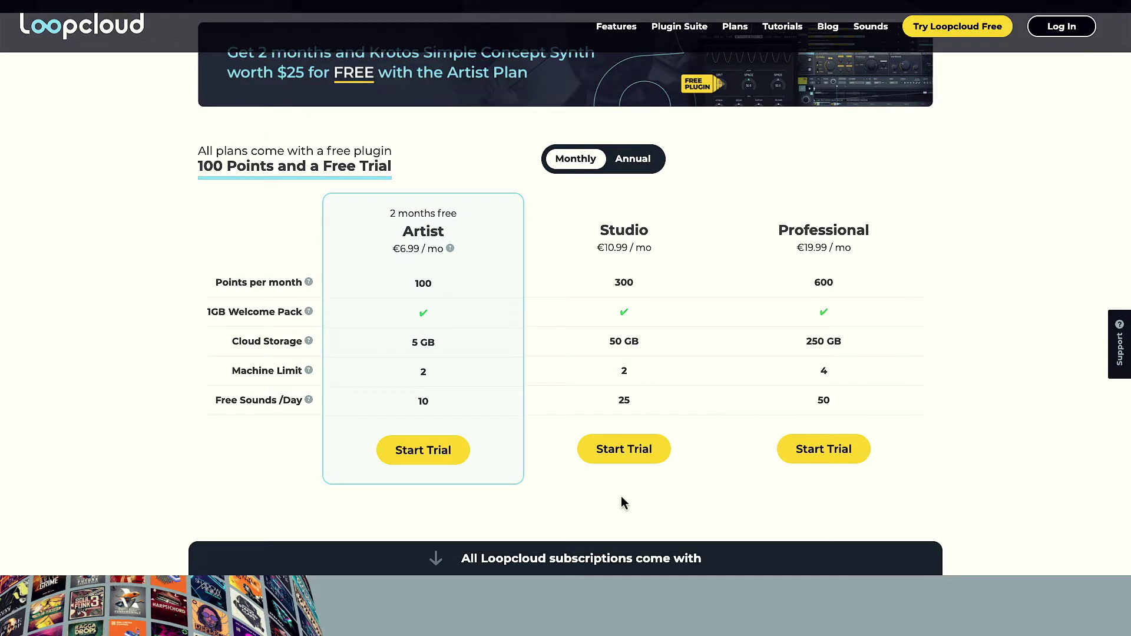
pyautogui.click(626, 457)
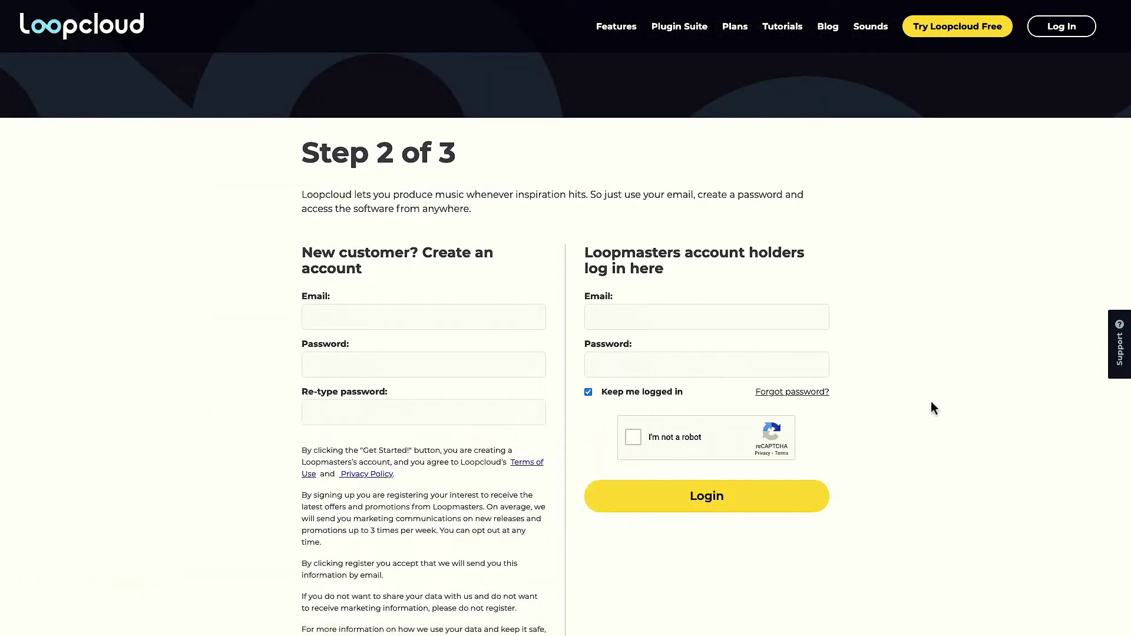
# Go through the existing-account login fields and the new-account e-mail, password and re-type password fields
pyautogui.click(674, 316)
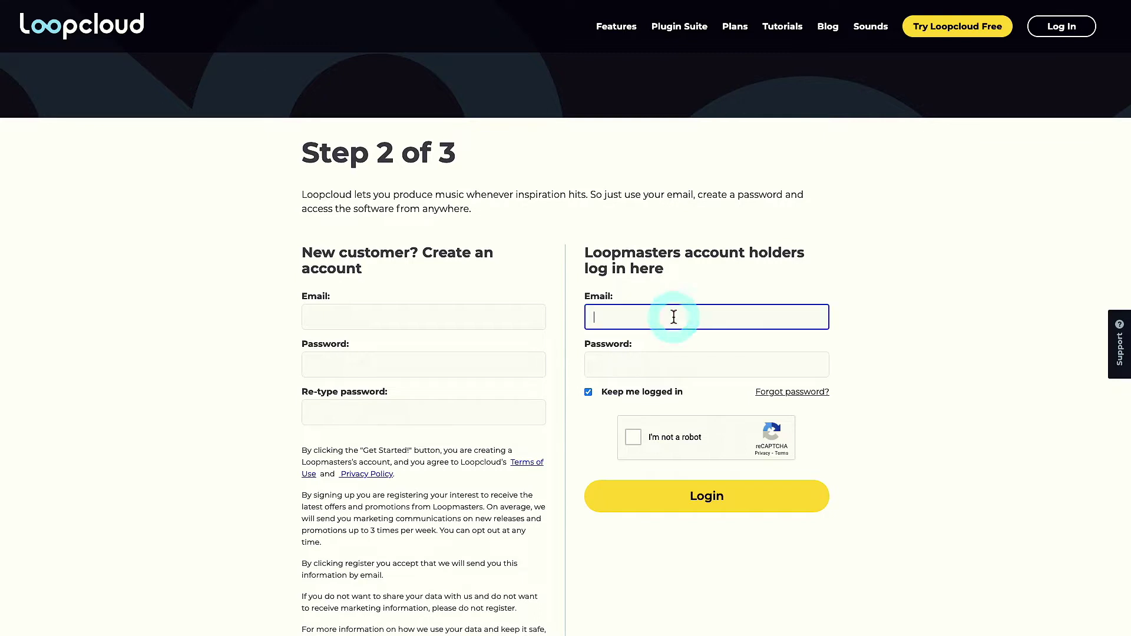
pyautogui.click(664, 371)
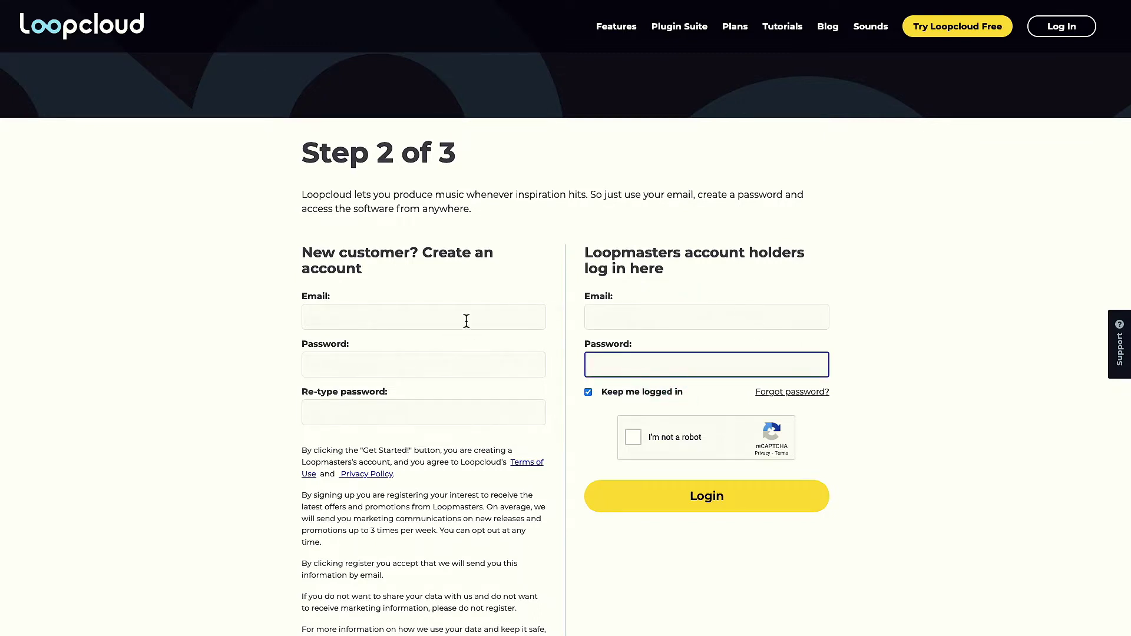
pyautogui.click(380, 317)
pyautogui.click(395, 368)
pyautogui.click(392, 415)
# Agree to the terms to start the Studio trial, then scroll Plugin Suite to the Drum and Play sections
pyautogui.scroll(-4, 455, 364)
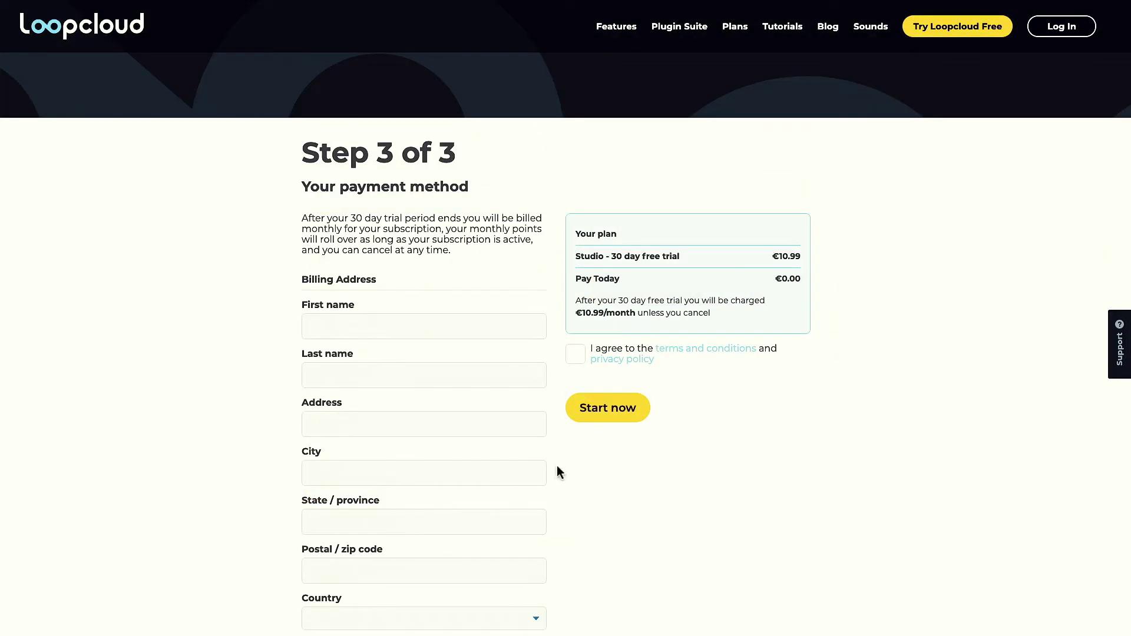
pyautogui.scroll(-3, 424, 358)
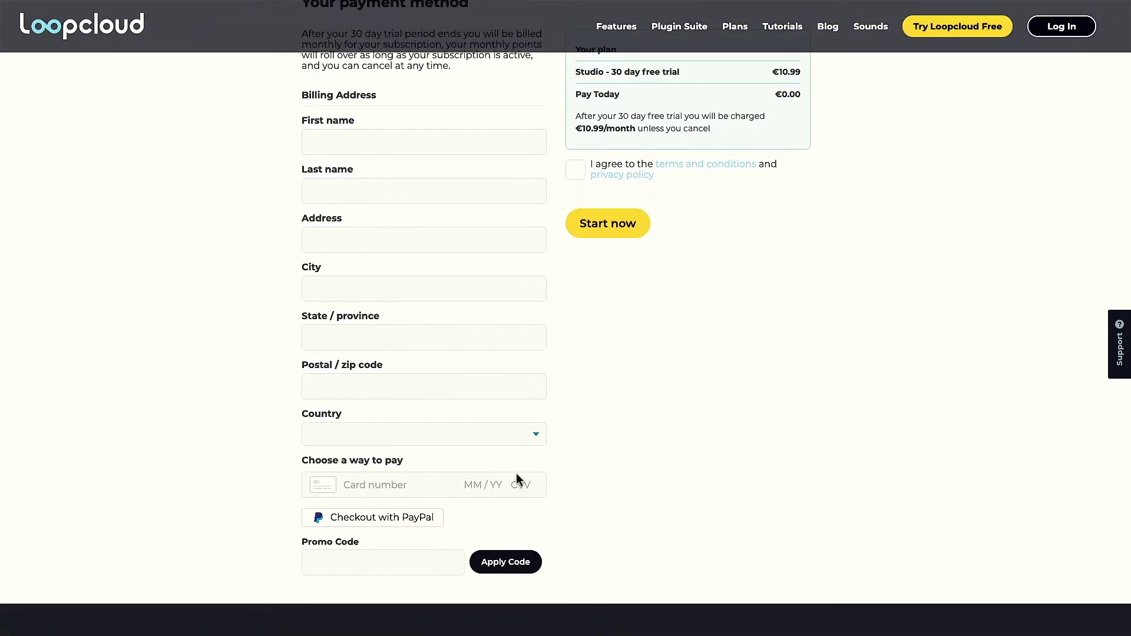
pyautogui.scroll(2, 648, 464)
pyautogui.click(576, 291)
pyautogui.click(625, 350)
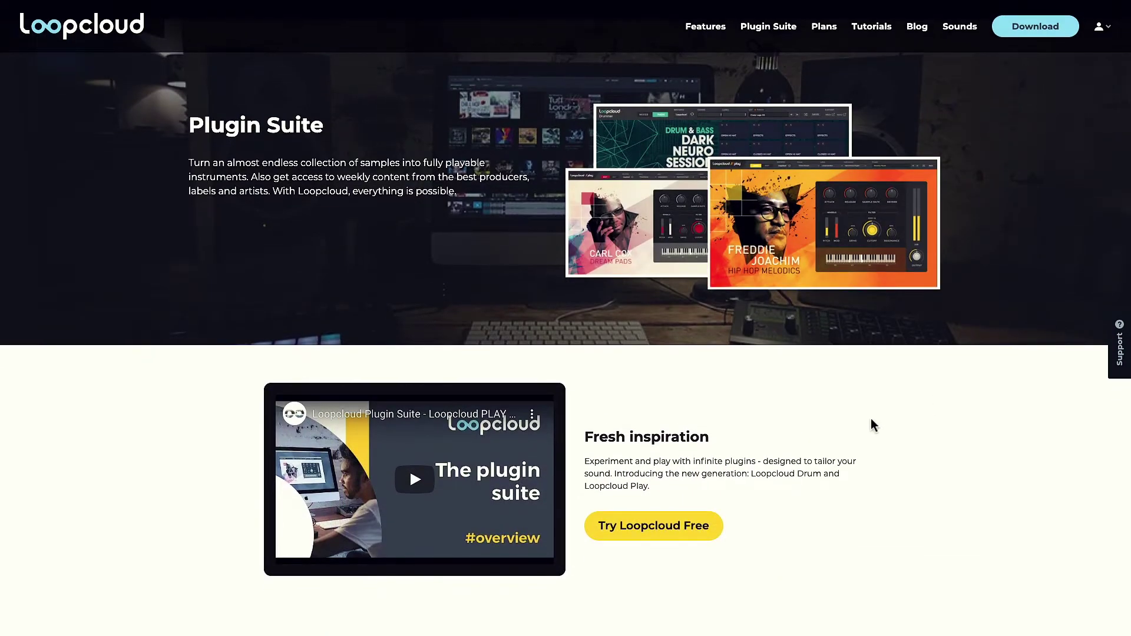
pyautogui.scroll(-8, 871, 419)
pyautogui.scroll(-5, 871, 423)
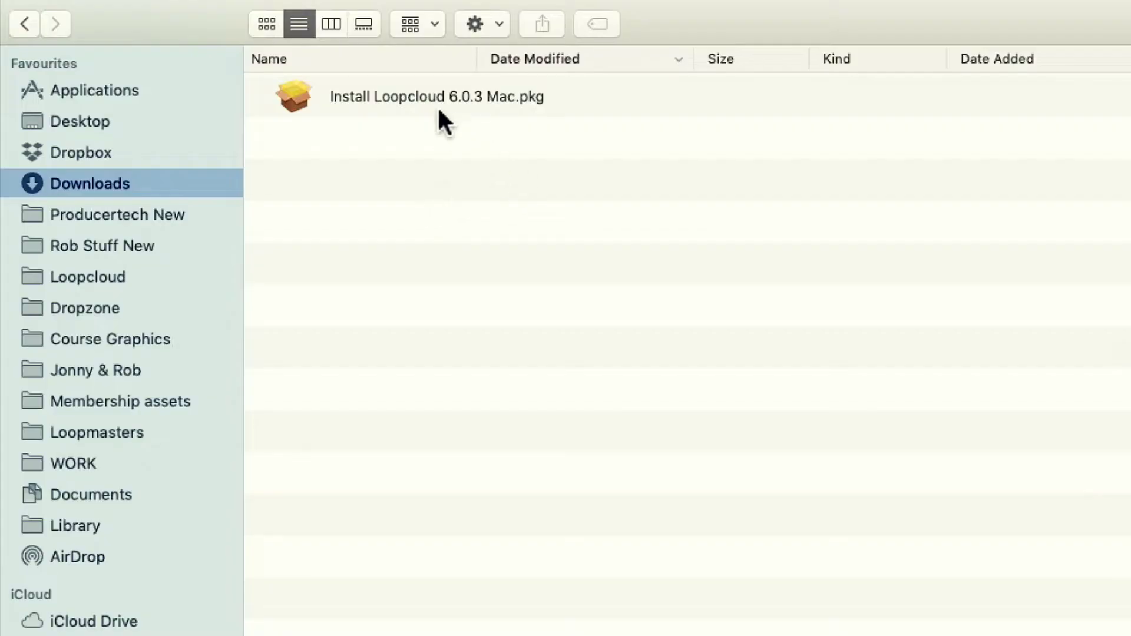
# Run the Loopcloud 6.0.3 installer package and accept the software licence
pyautogui.doubleClick(422, 99)
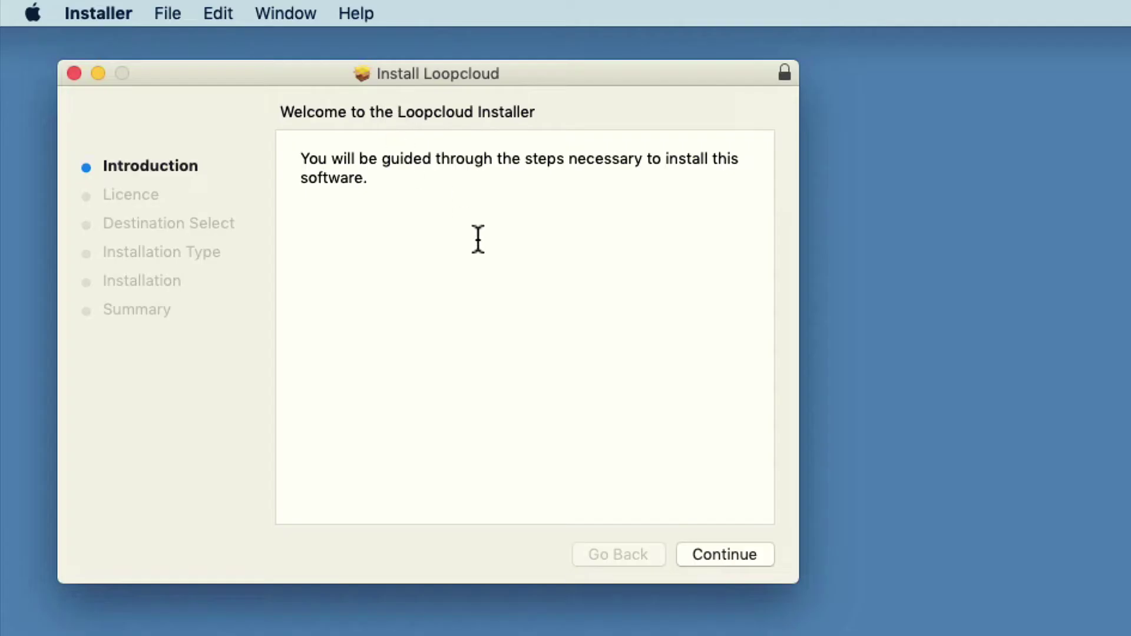
pyautogui.click(739, 553)
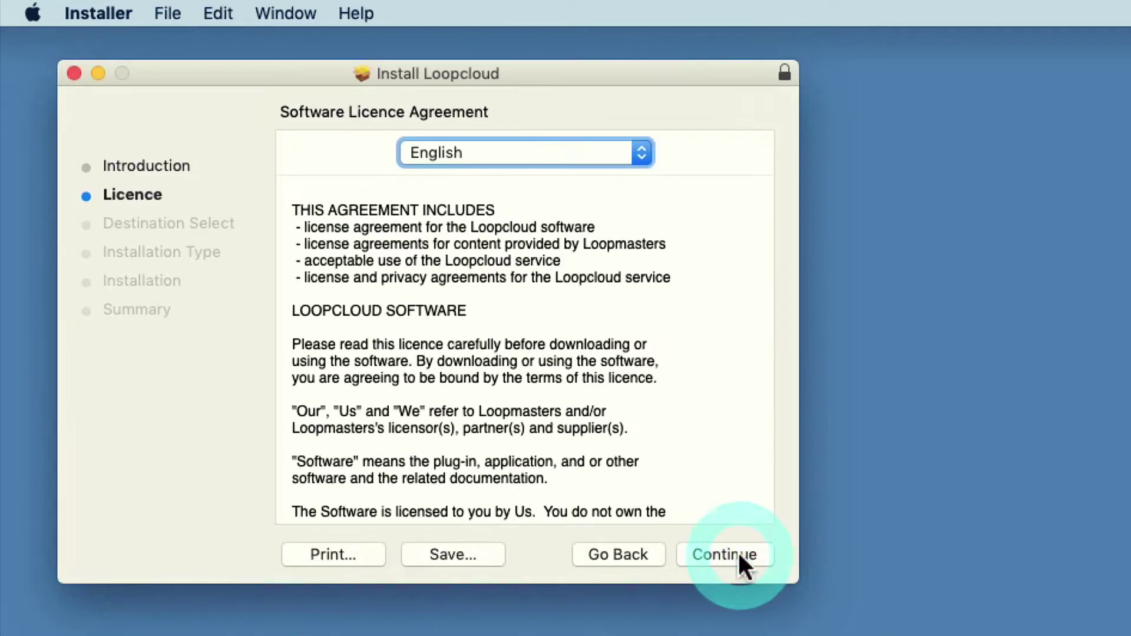
pyautogui.click(720, 556)
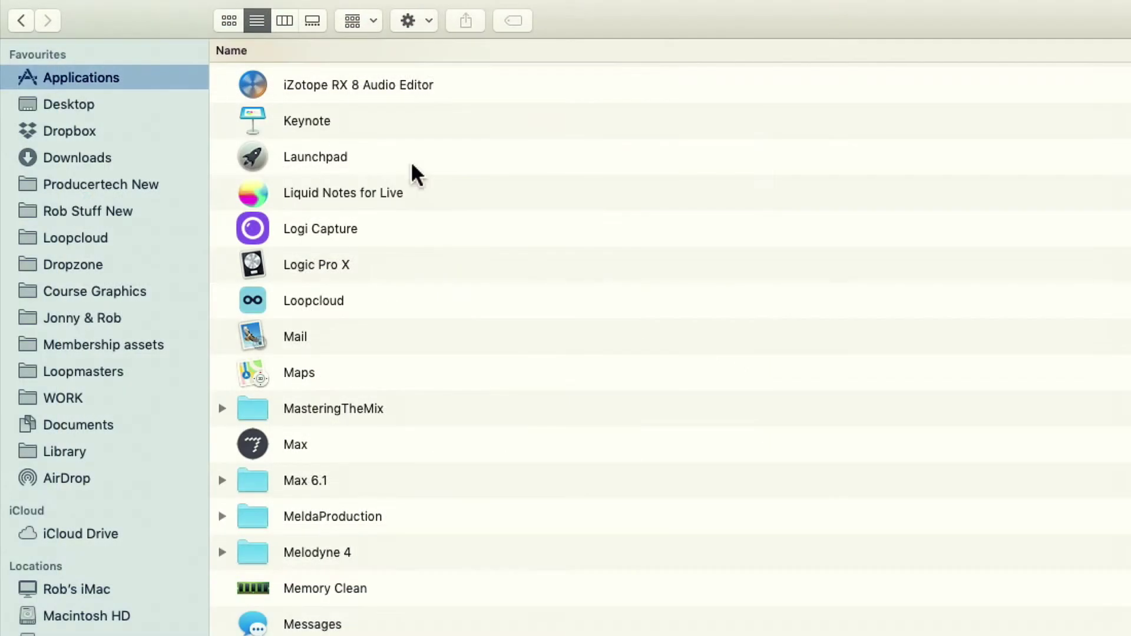
# Launch the installed Loopcloud app from Applications
pyautogui.scroll(-3, 424, 218)
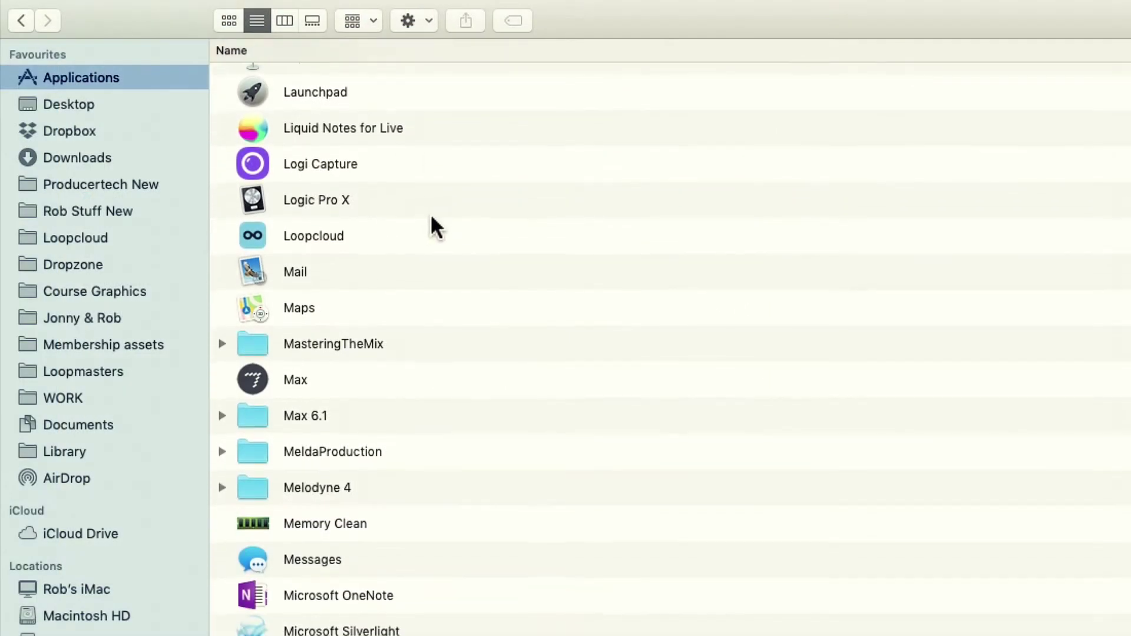
pyautogui.click(312, 234)
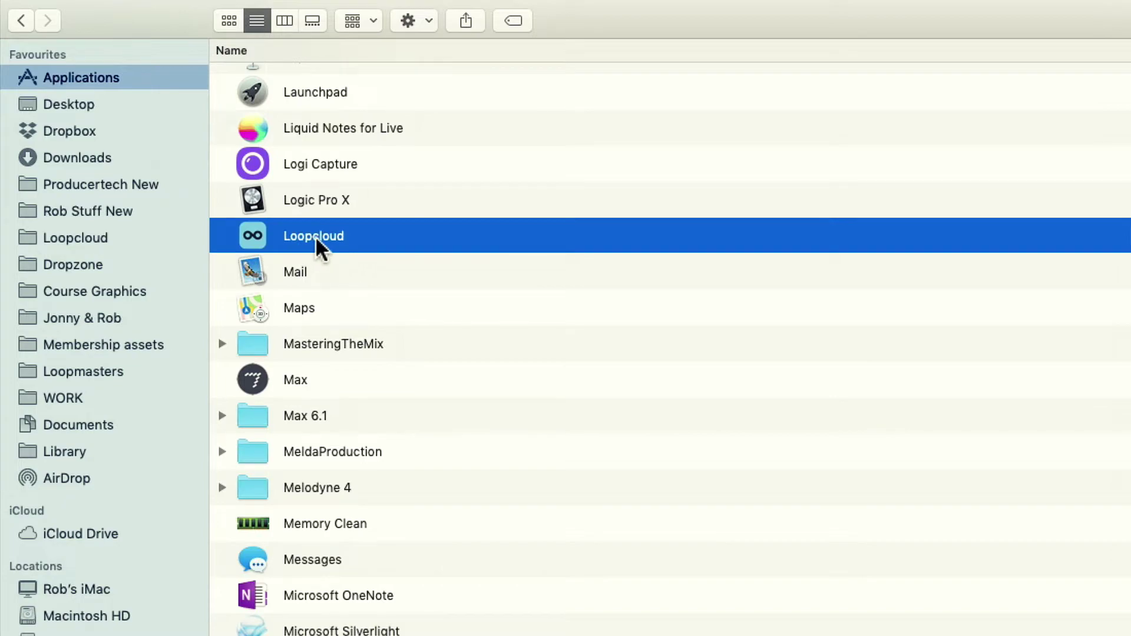
pyautogui.doubleClick(316, 236)
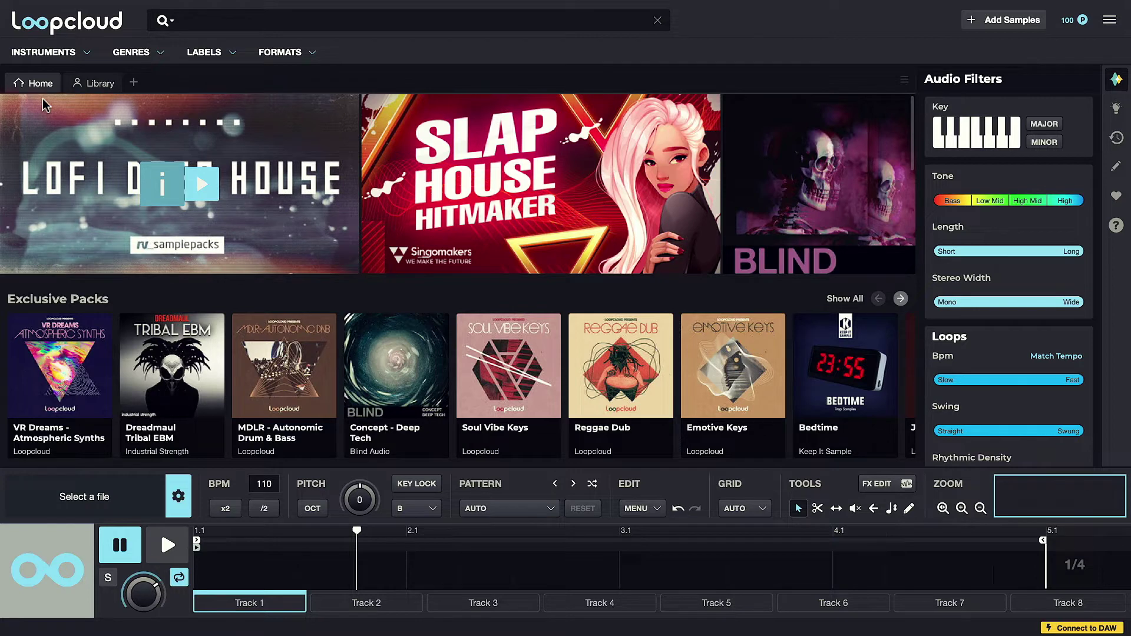
# Switch to Library to see Drum - Intro Kits, Play - Intro Sounds and Sound Foundations
pyautogui.click(104, 86)
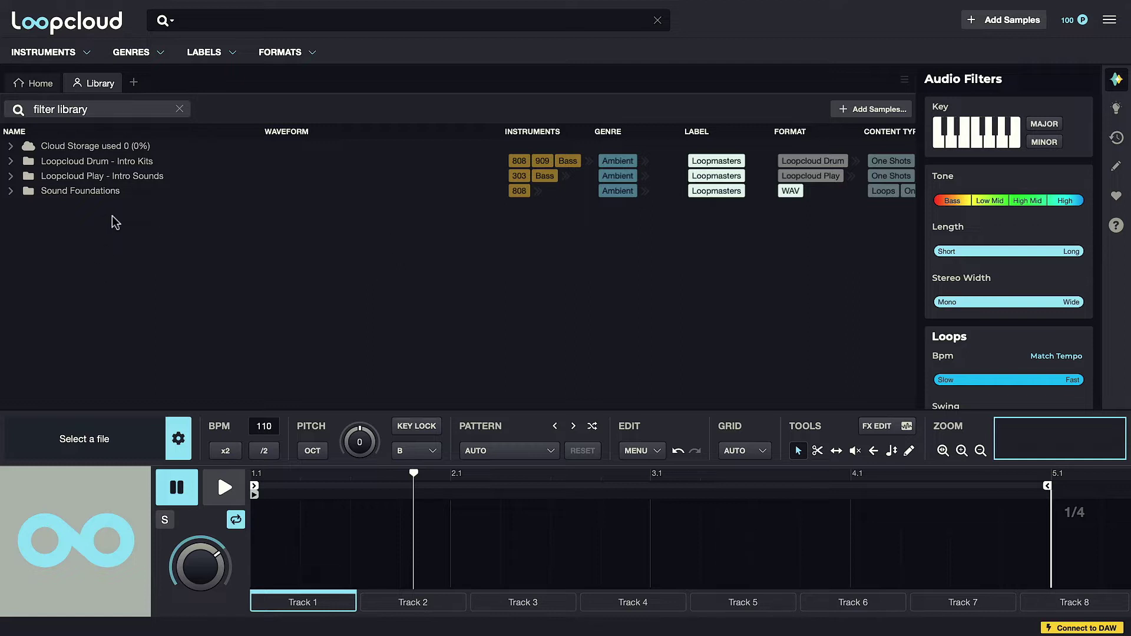
# Expand Sound Foundations > Loops > Ambient and Chillout > Bass and load FRS_105_A_Fltrkix_Arp
pyautogui.click(63, 194)
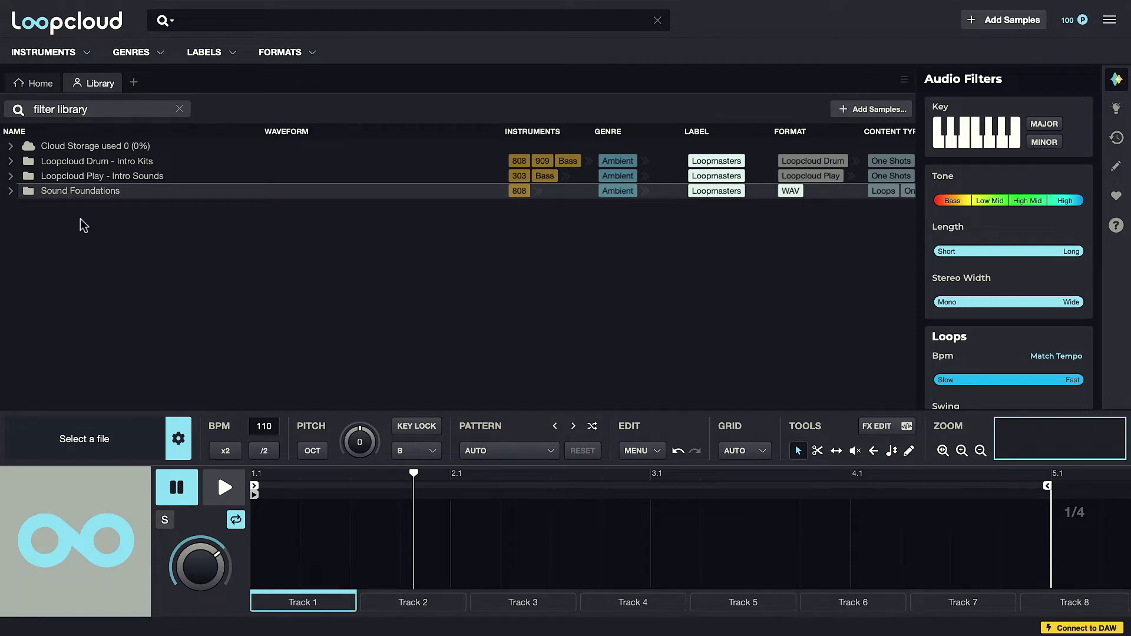
pyautogui.click(10, 191)
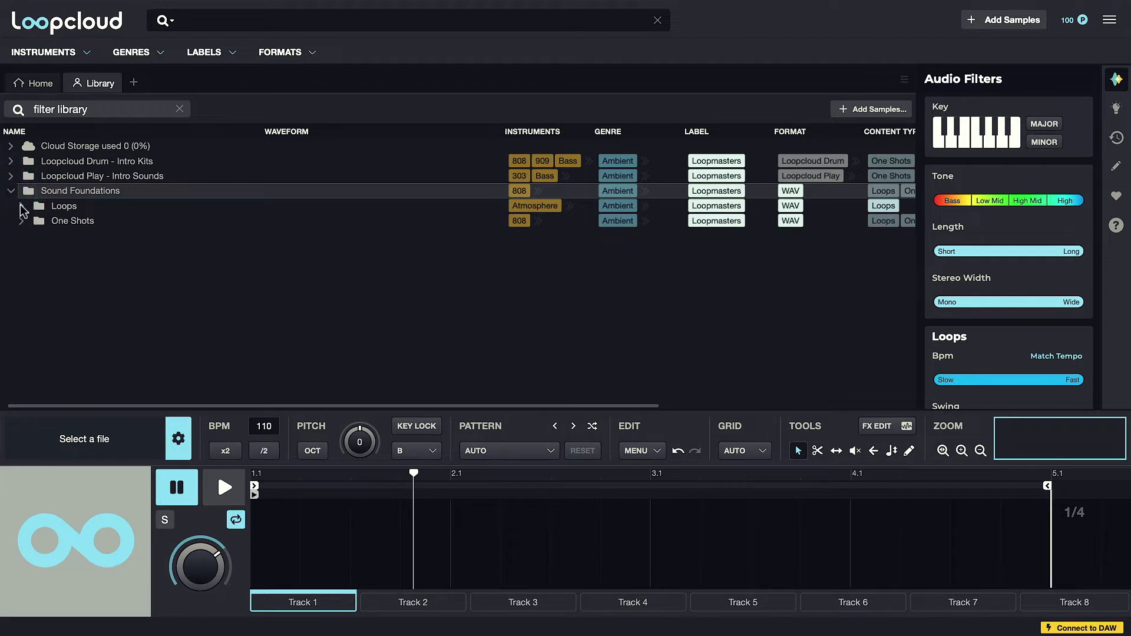
pyautogui.click(22, 206)
pyautogui.click(32, 221)
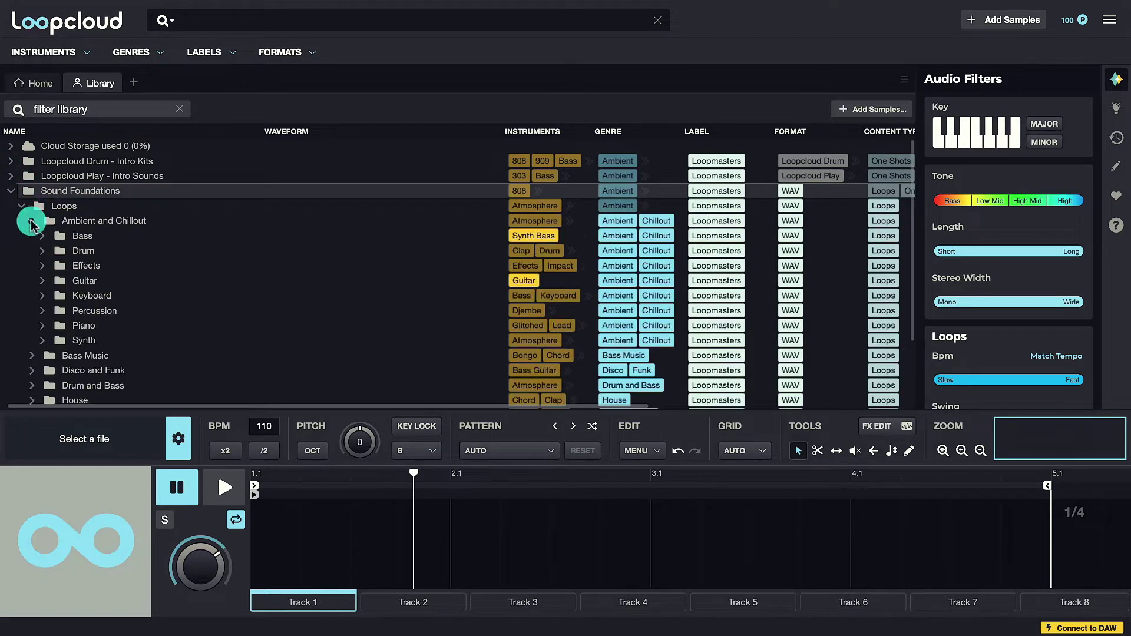
pyautogui.click(43, 237)
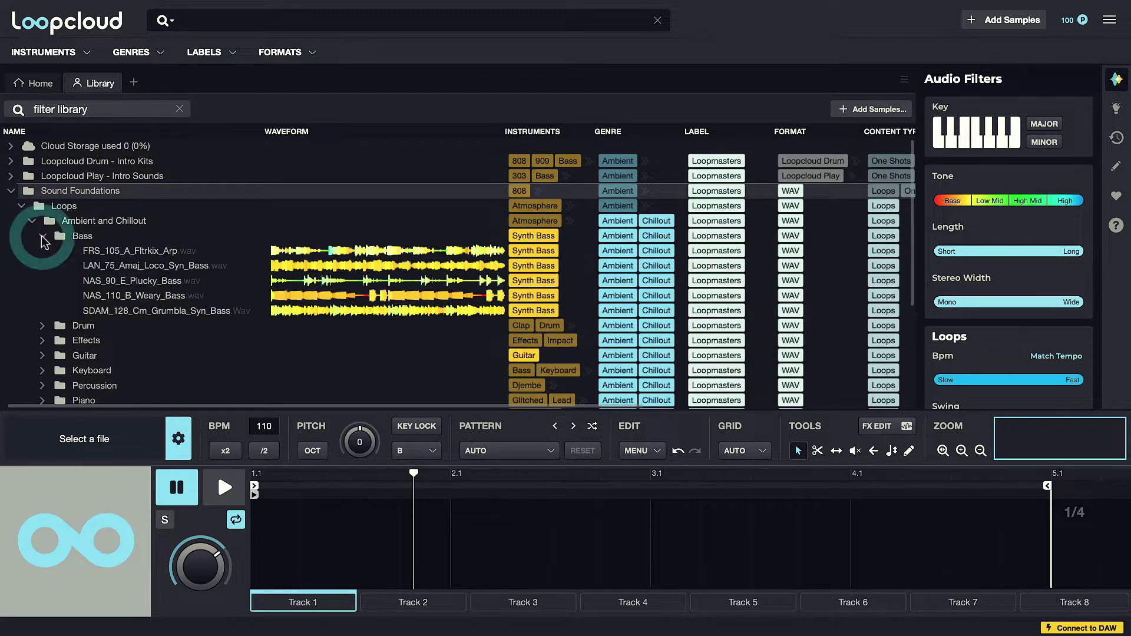
pyautogui.click(147, 251)
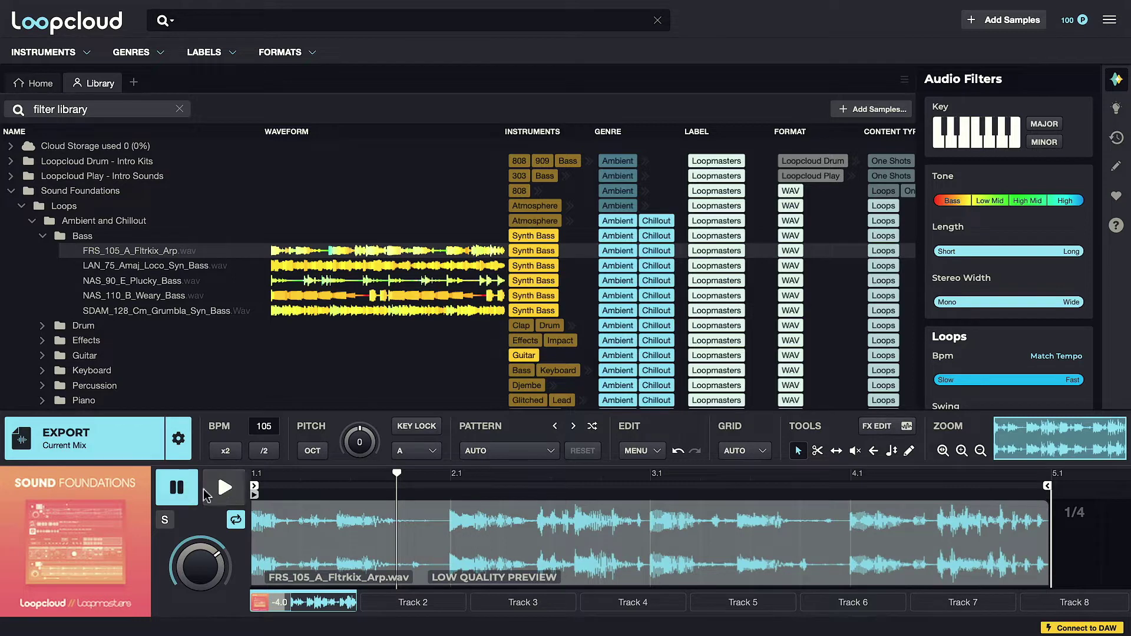
# Play and pause the FRS_105_A_Fltrkix_Arp loop preview
pyautogui.click(226, 496)
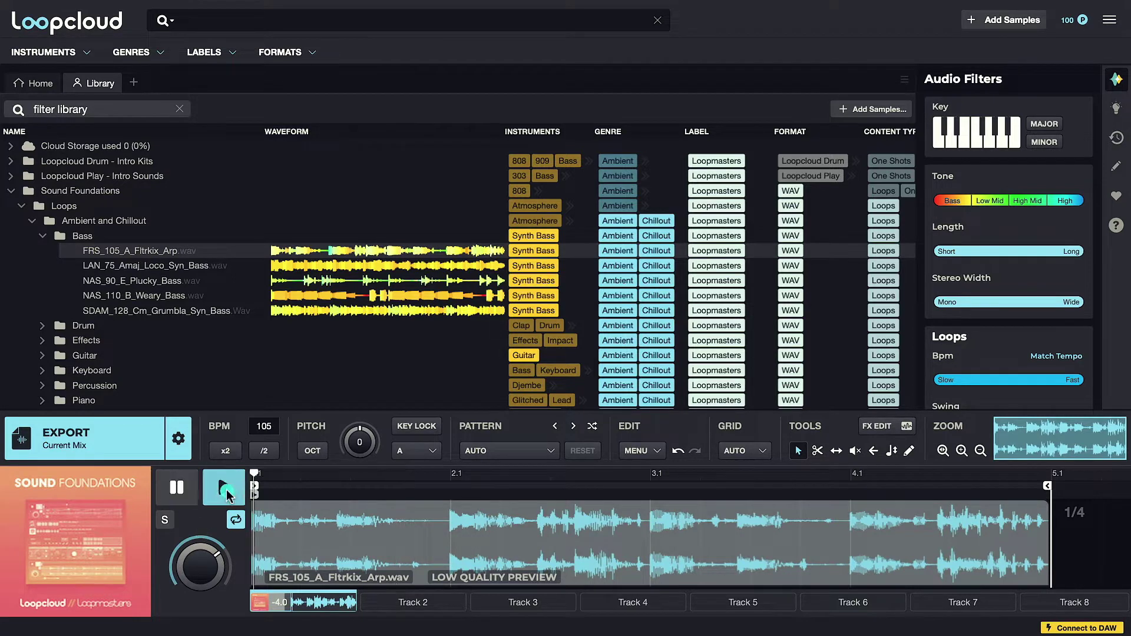
pyautogui.click(178, 489)
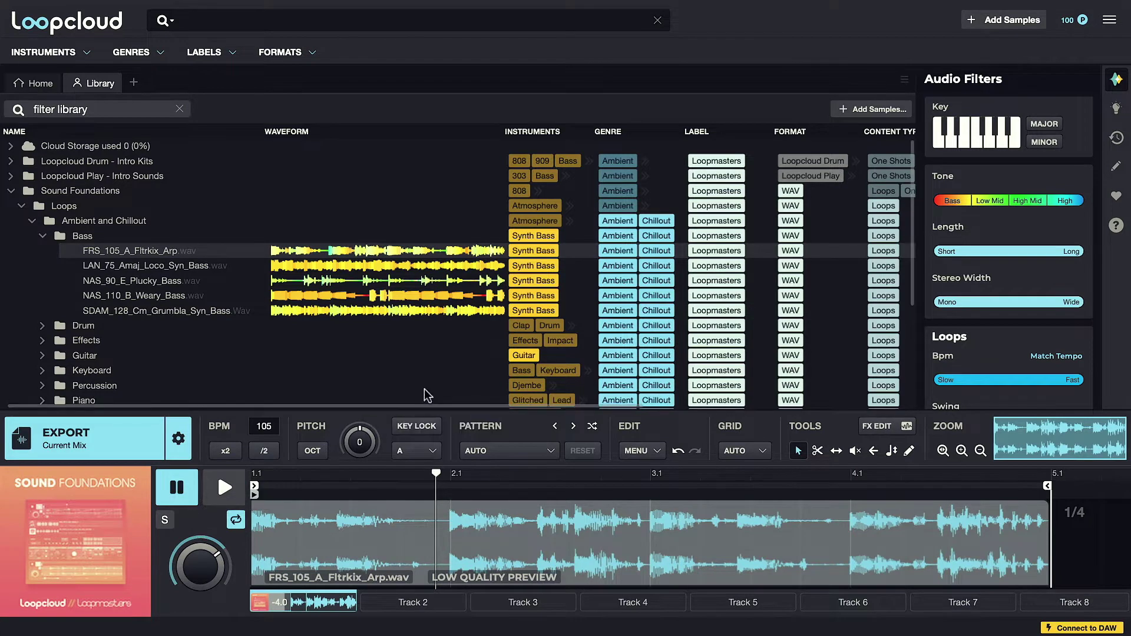
pyautogui.press('space')
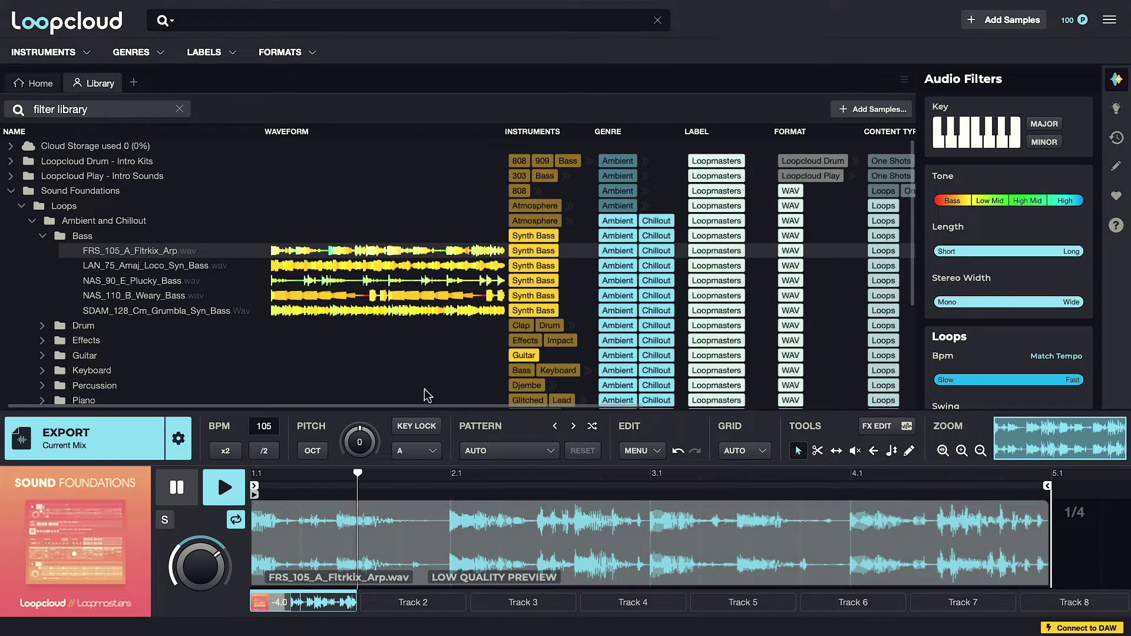
pyautogui.press('space')
# Step through the bass loops and preview CFL_89_G_Vocal_Chords at 89 BPM
pyautogui.press('Down')
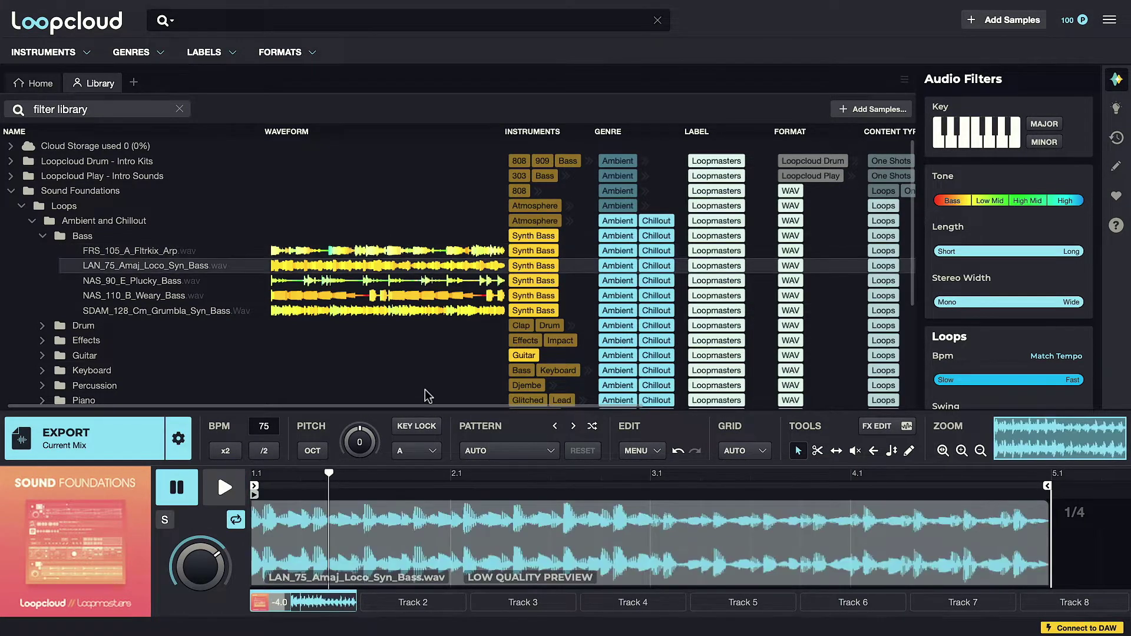
pyautogui.press('Down')
pyautogui.press('Down')
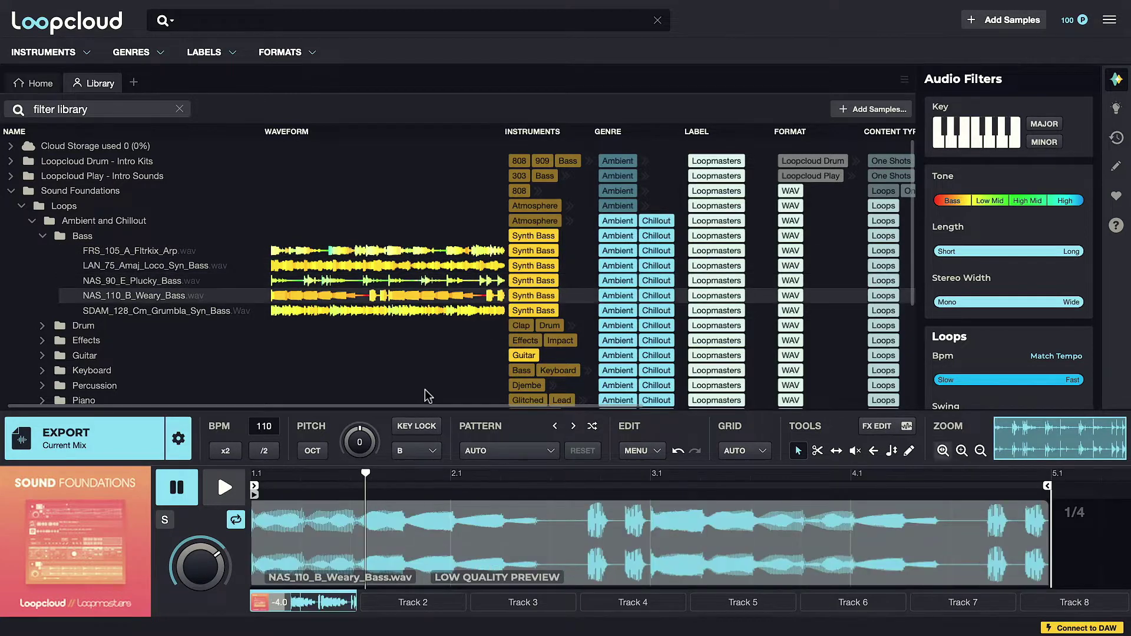
pyautogui.press('Up')
pyautogui.press('Up')
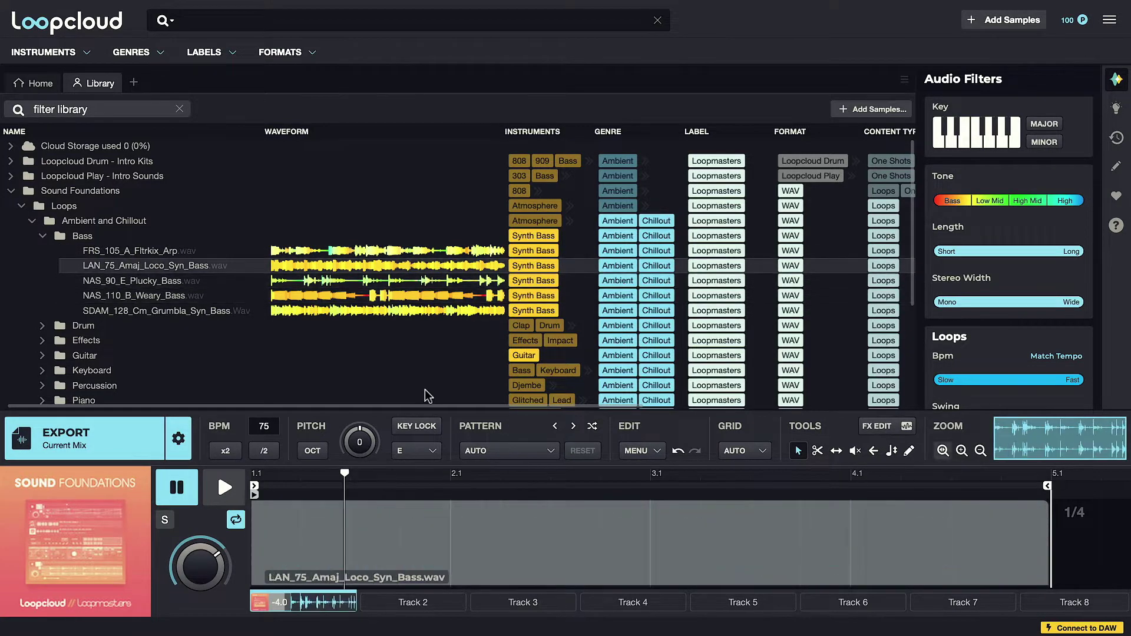
pyautogui.press('space')
pyautogui.press('Down')
pyautogui.press('Down')
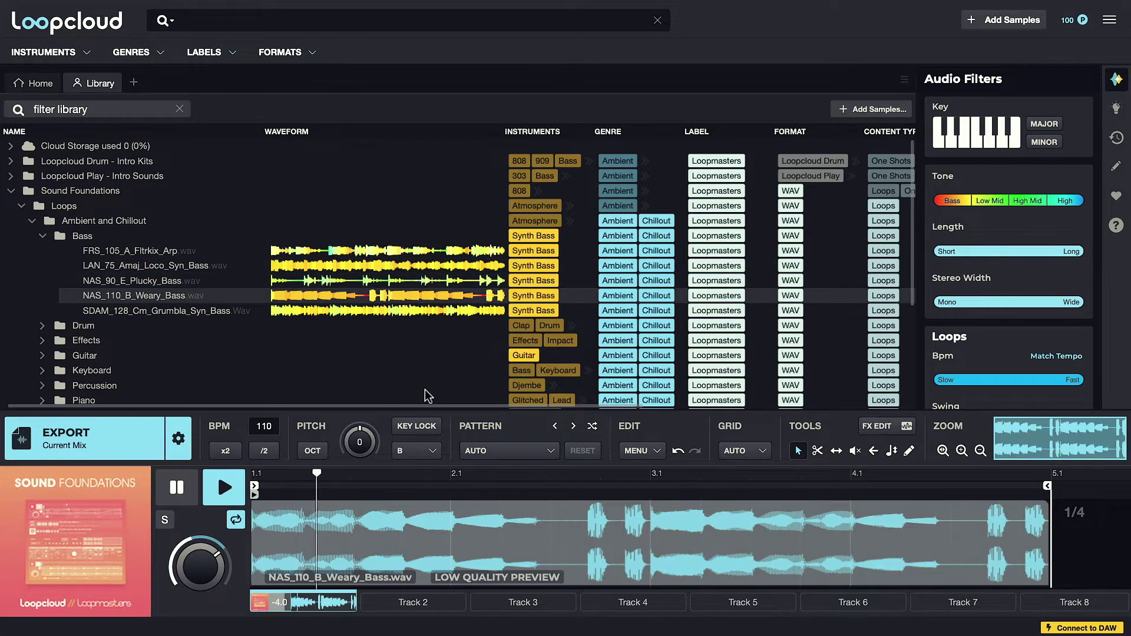
pyautogui.press('space')
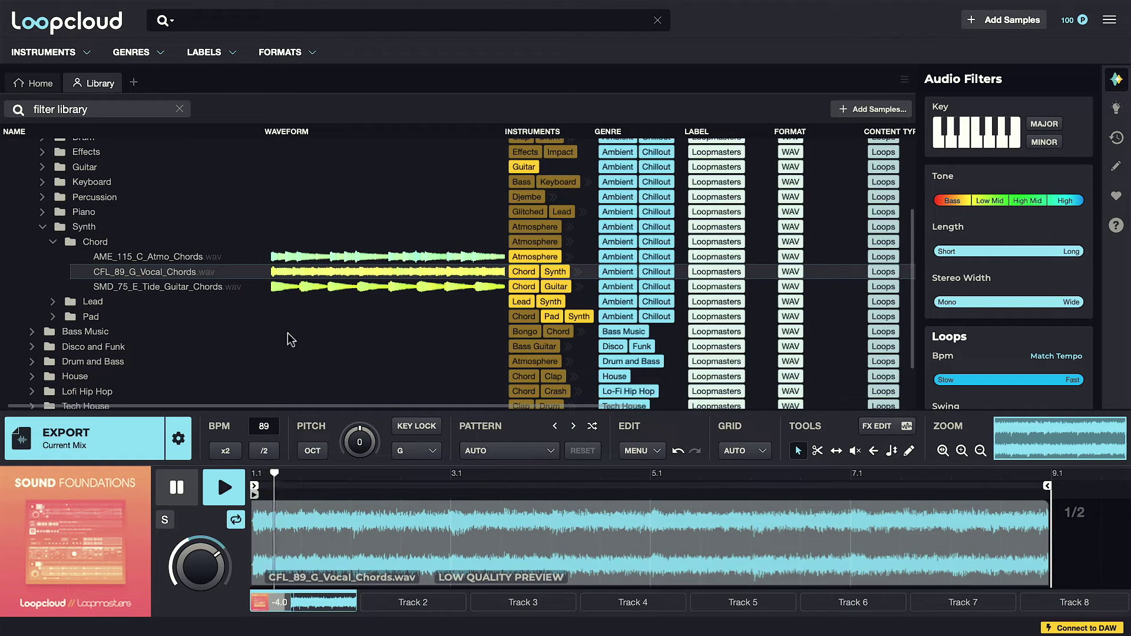
# Export the CFL_89_G_Vocal_Chords mix onto Ableton's second audio track and return to Loopcloud
pyautogui.press('space')
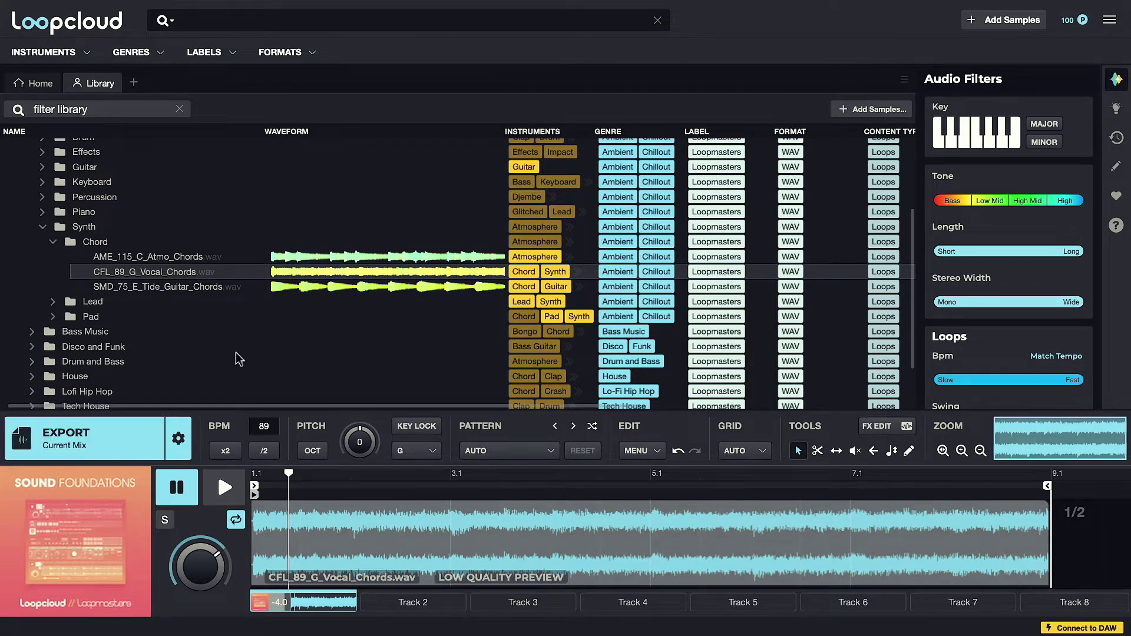
pyautogui.click(104, 456)
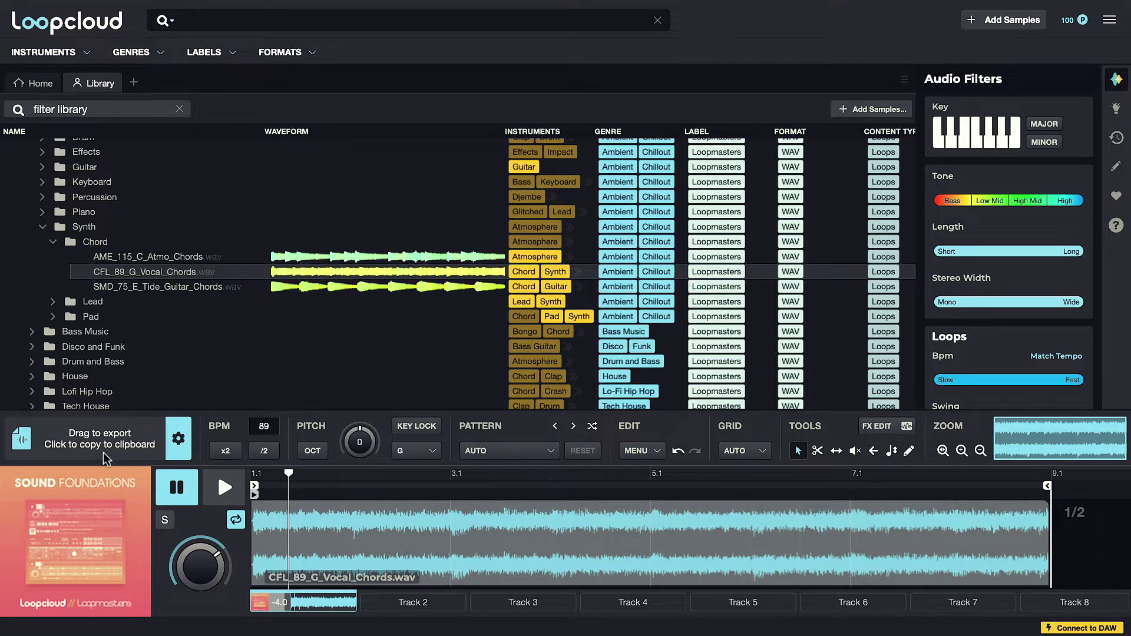
pyautogui.moveTo(106, 458); pyautogui.dragTo(34, 188)
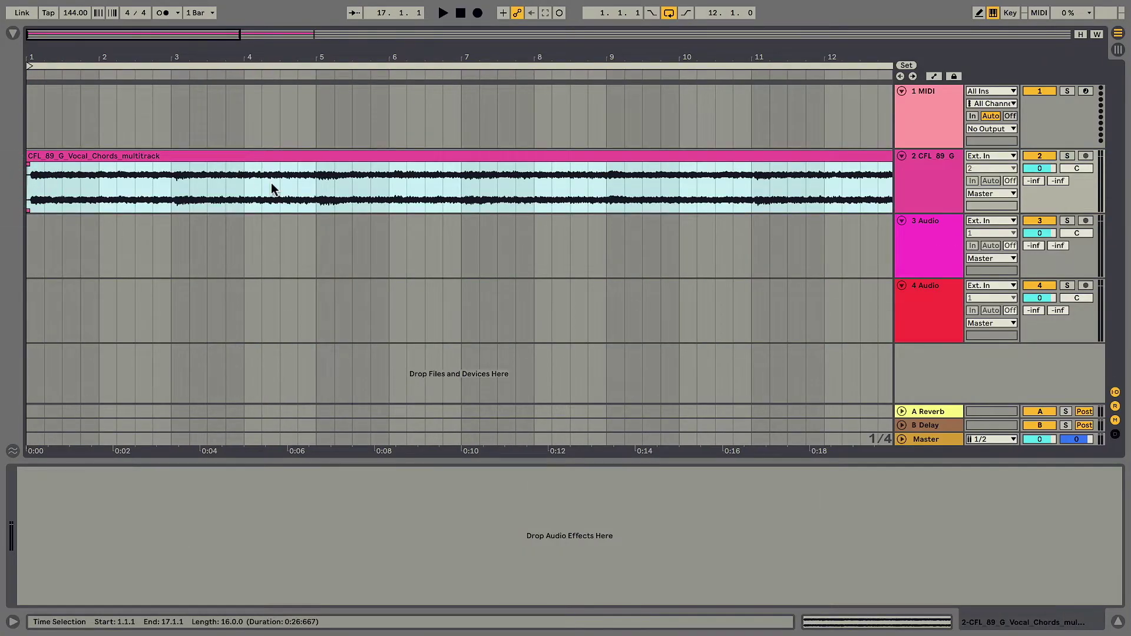
pyautogui.hotkey('ctrl', 'Left')
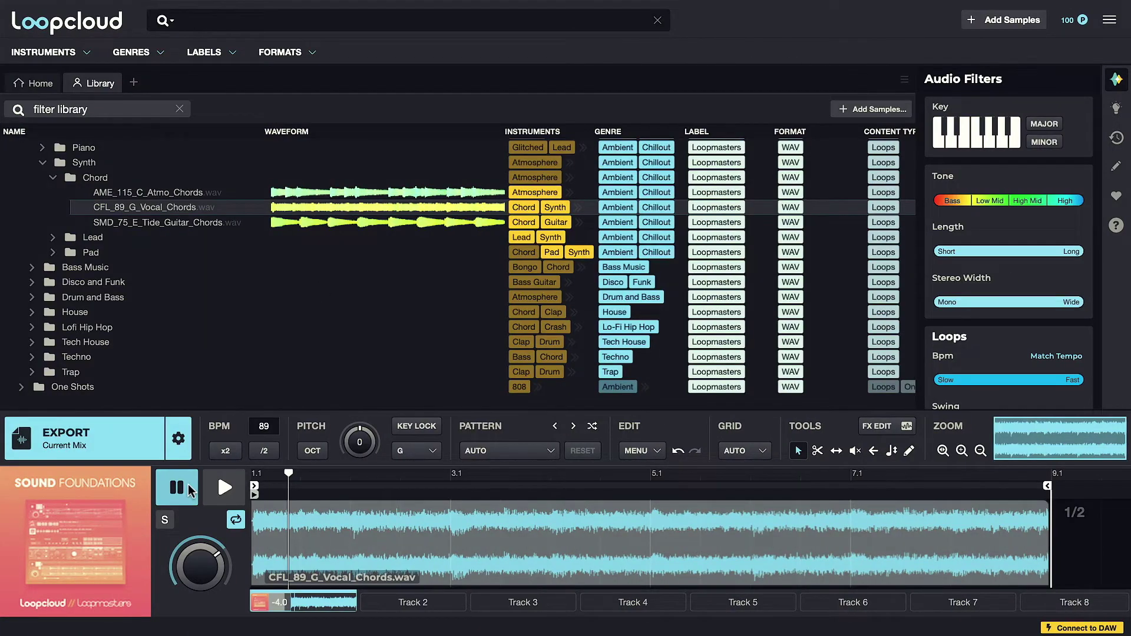
# Toggle 'Dragging hides Loopcloud' on and back off in export preferences, then close them
pyautogui.click(178, 438)
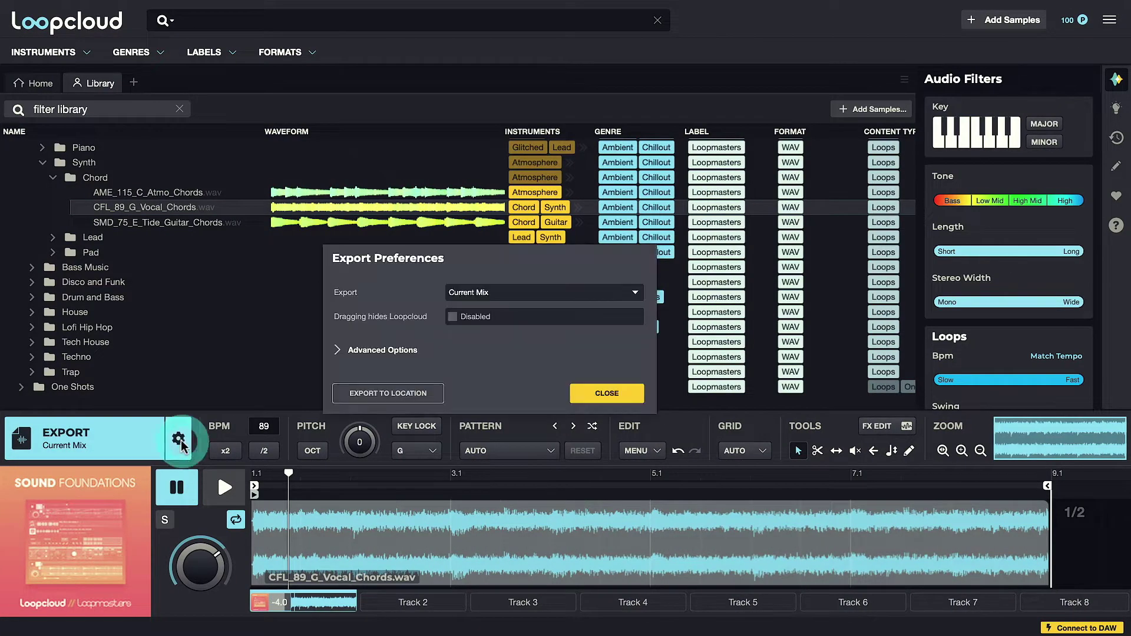
pyautogui.click(452, 317)
pyautogui.click(452, 317)
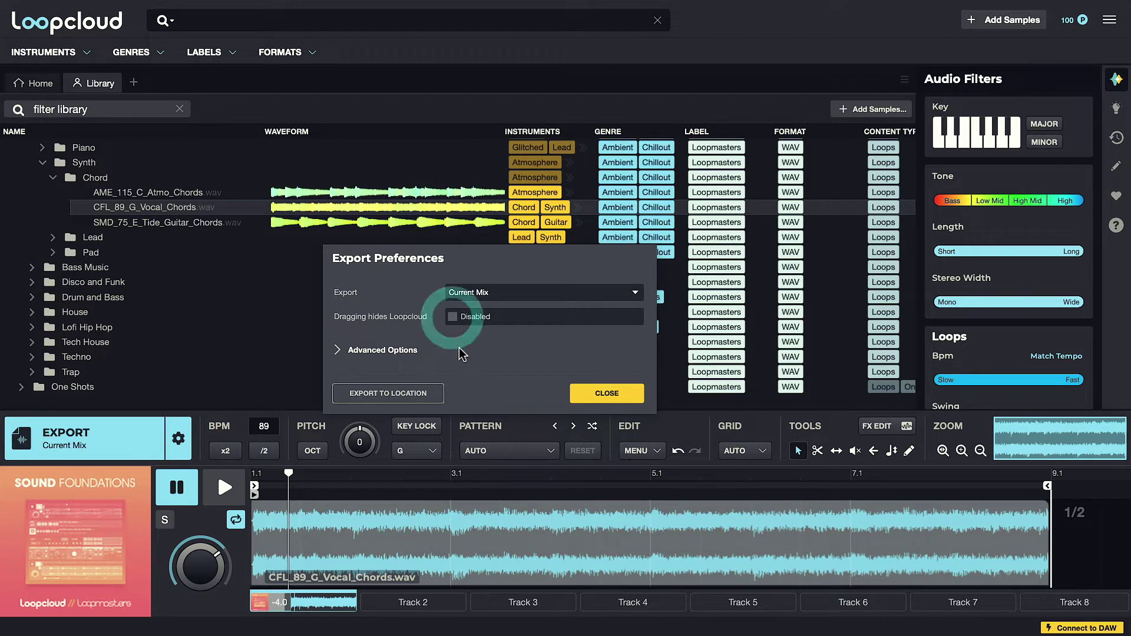
pyautogui.click(607, 393)
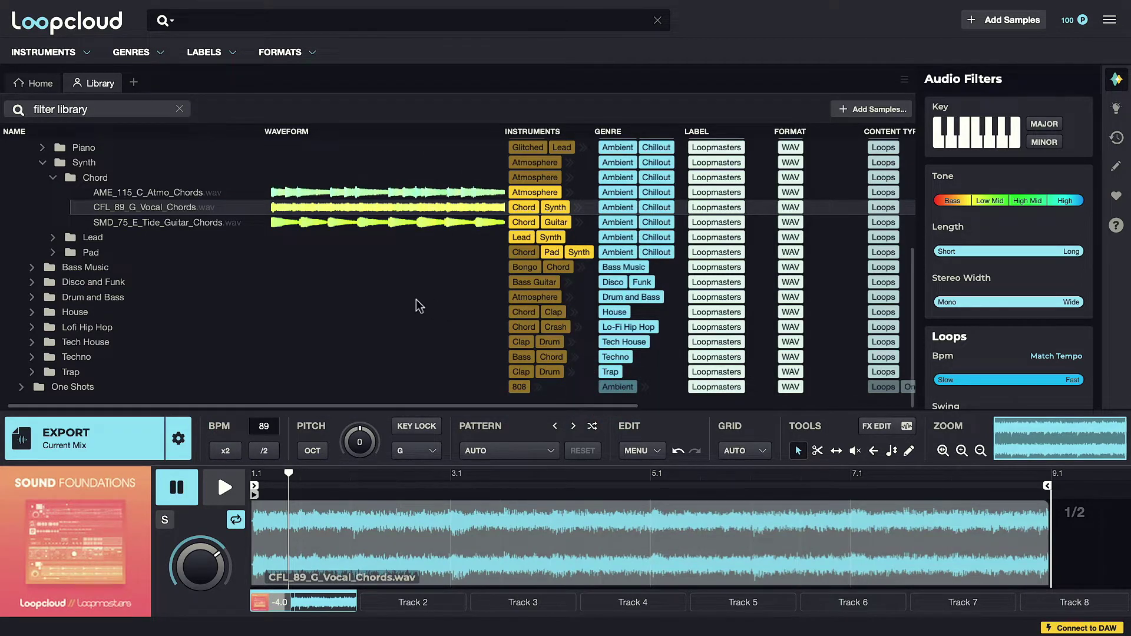
pyautogui.hscroll(5, 414, 254)
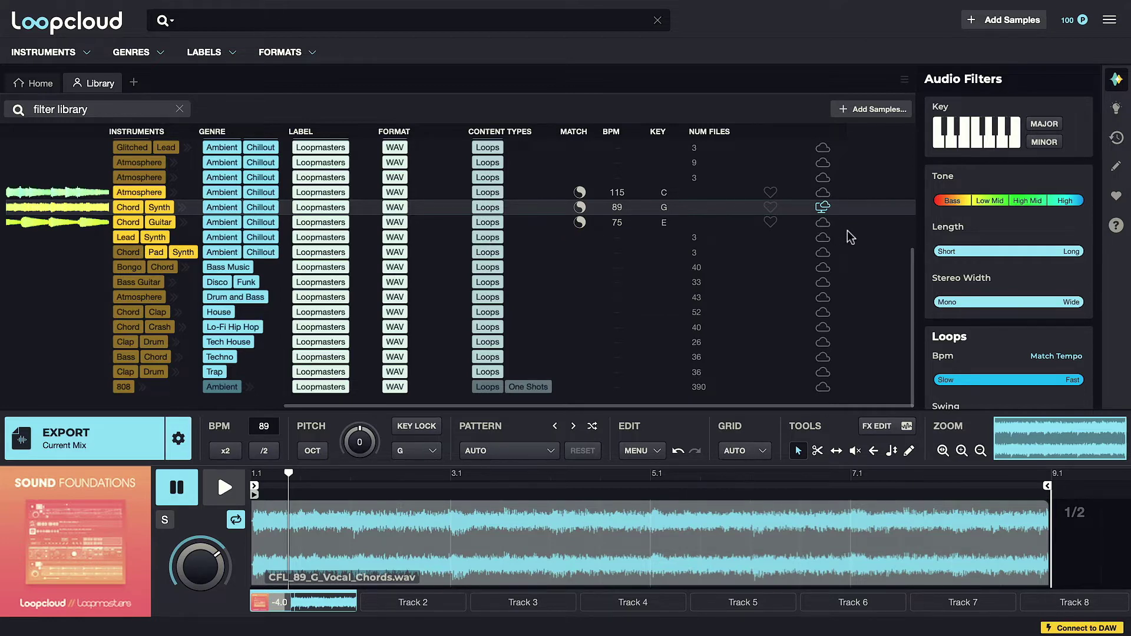
pyautogui.hscroll(-5, 850, 237)
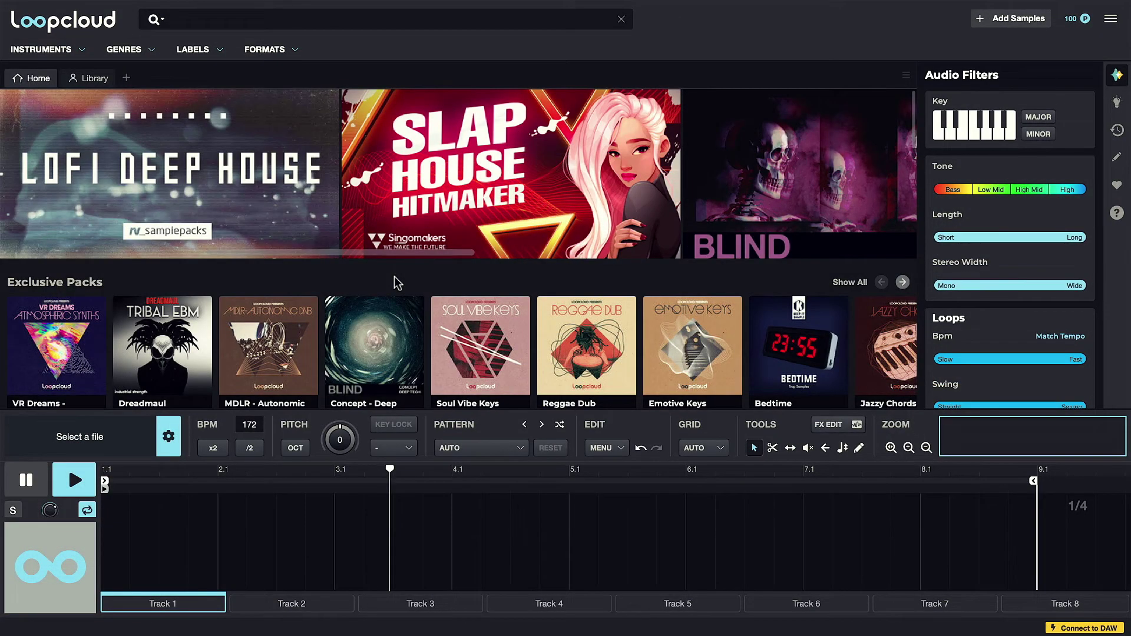
pyautogui.scroll(-4, 290, 284)
pyautogui.scroll(-12, 291, 284)
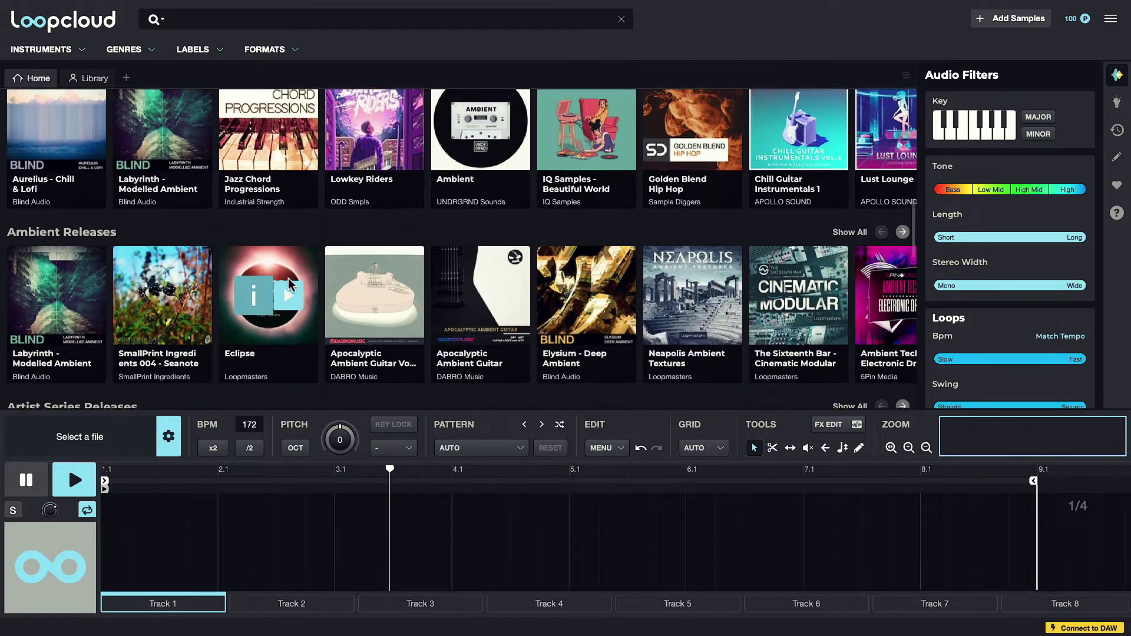
pyautogui.scroll(-1, 283, 281)
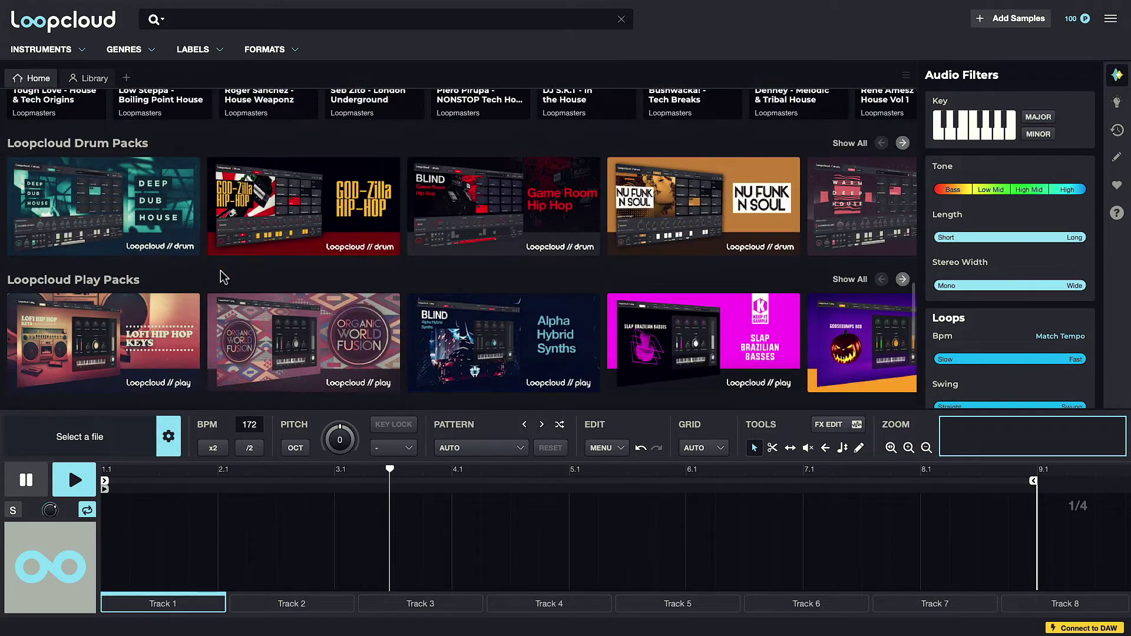
pyautogui.scroll(8, 223, 277)
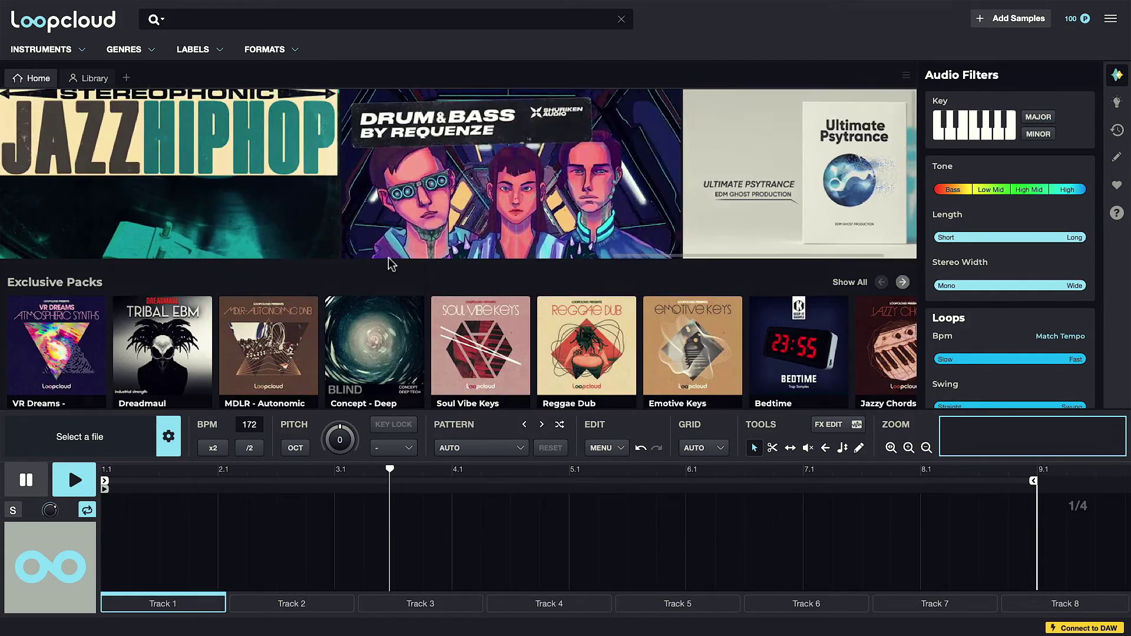
pyautogui.moveTo(425, 246)
pyautogui.scroll(-4, 268, 348)
pyautogui.click(73, 282)
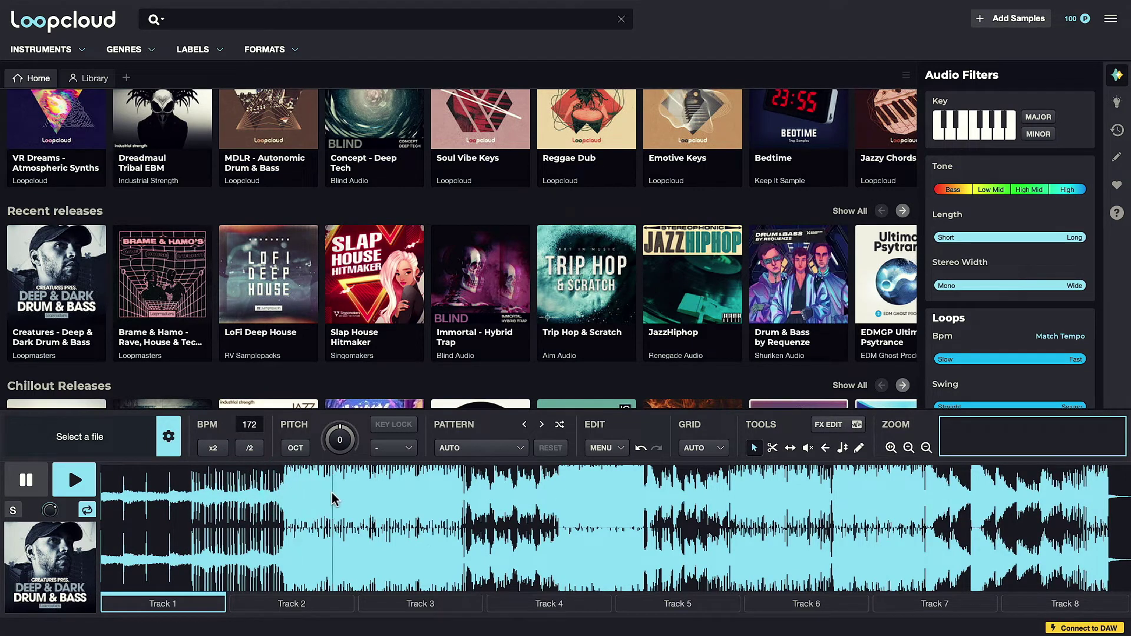
pyautogui.click(26, 480)
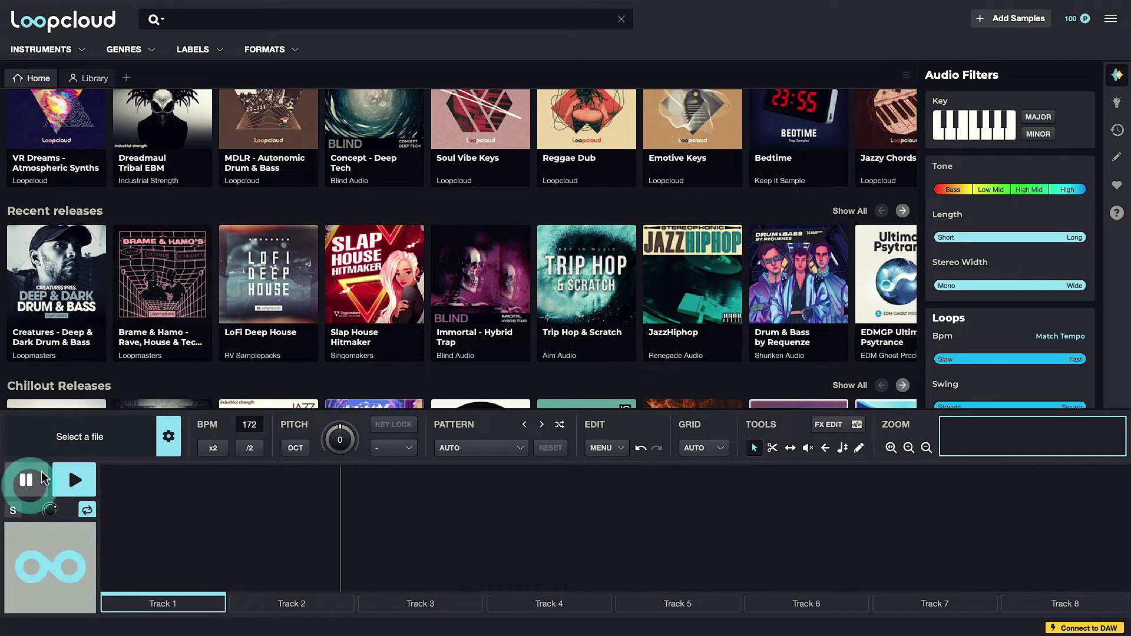
pyautogui.click(50, 287)
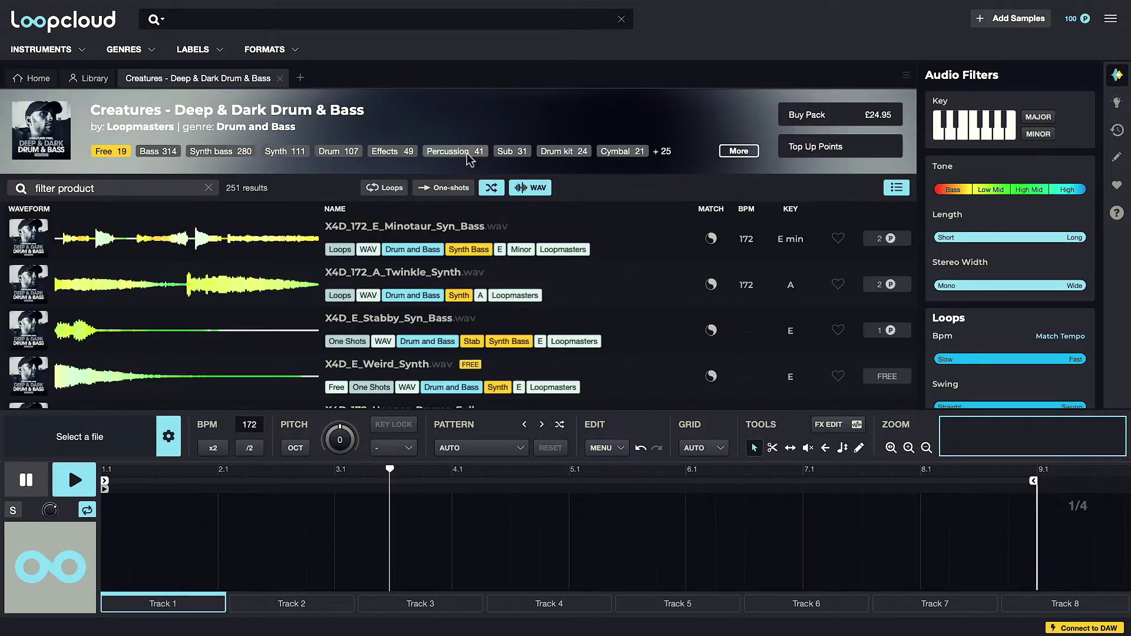
pyautogui.click(338, 151)
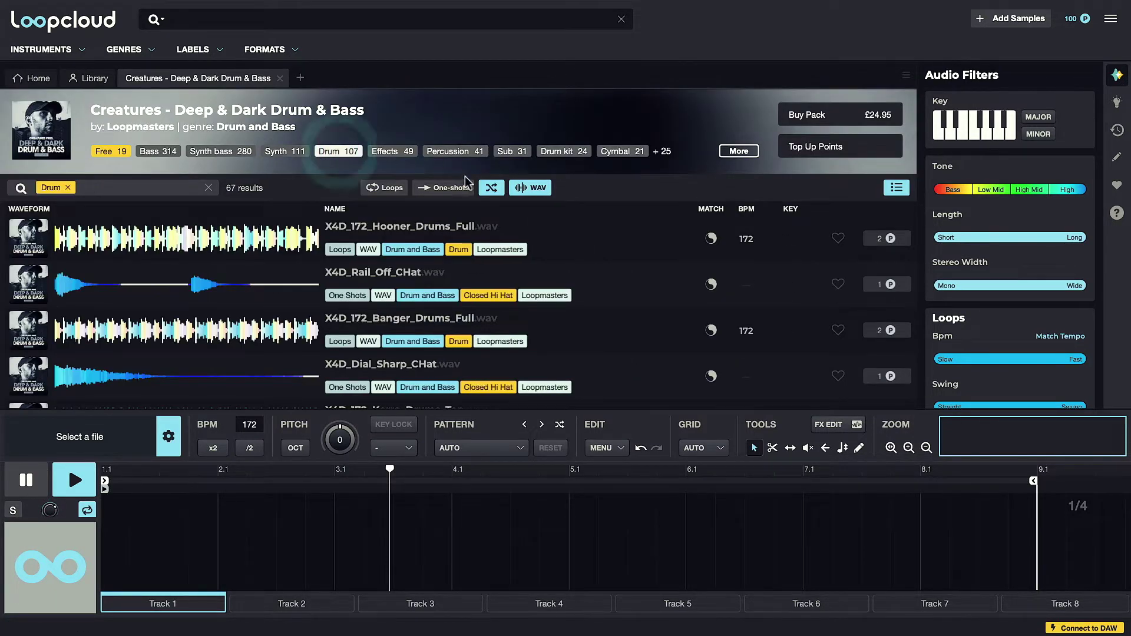
pyautogui.click(384, 189)
pyautogui.moveTo(990, 223)
pyautogui.moveTo(998, 189); pyautogui.dragTo(1034, 189)
pyautogui.click(369, 240)
pyautogui.moveTo(301, 209); pyautogui.dragTo(375, 209)
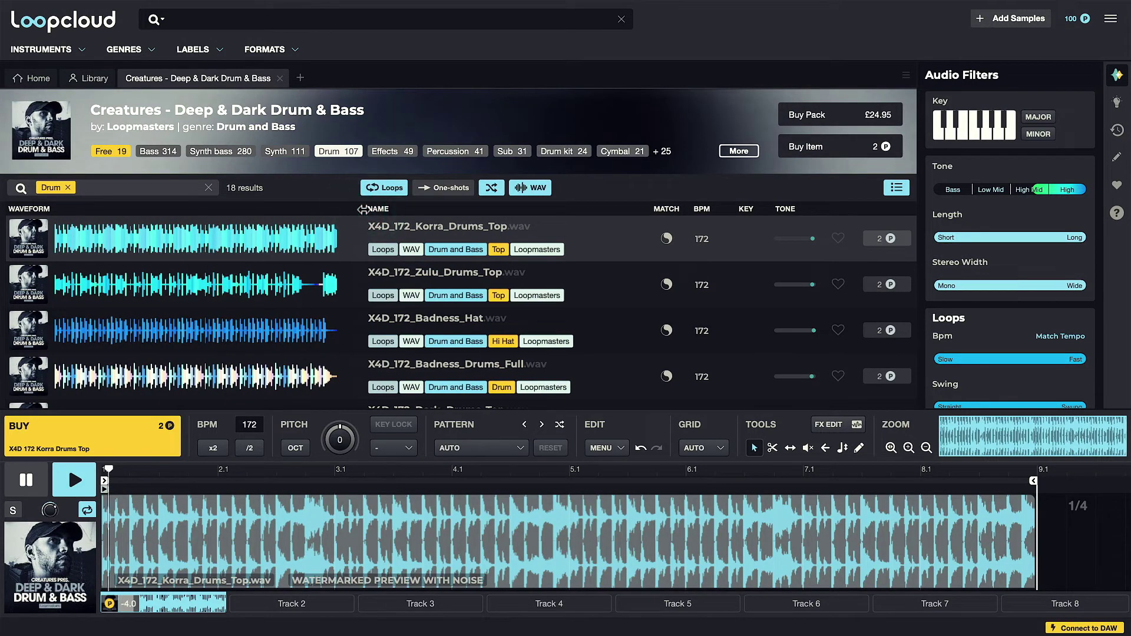
pyautogui.click(434, 279)
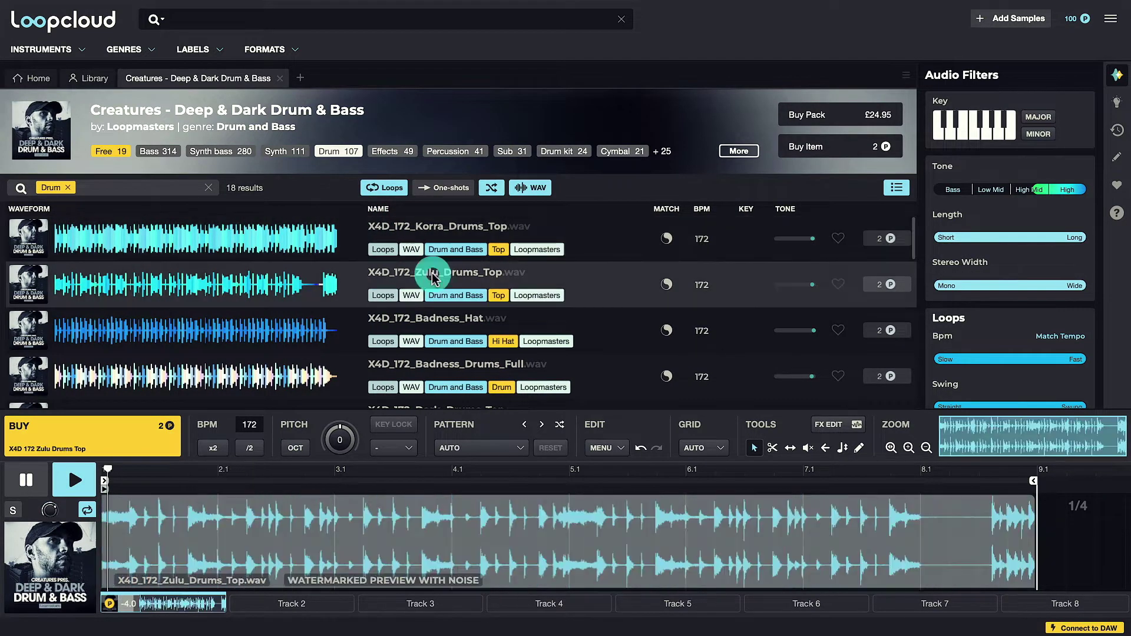
pyautogui.click(418, 321)
pyautogui.scroll(-2, 420, 319)
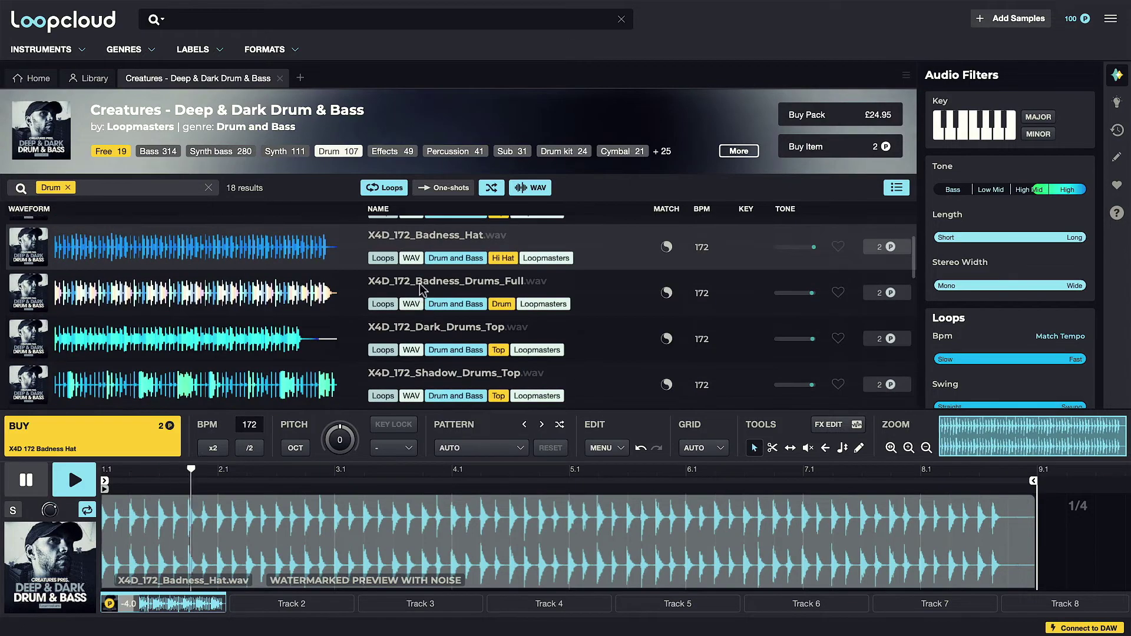
pyautogui.click(419, 310)
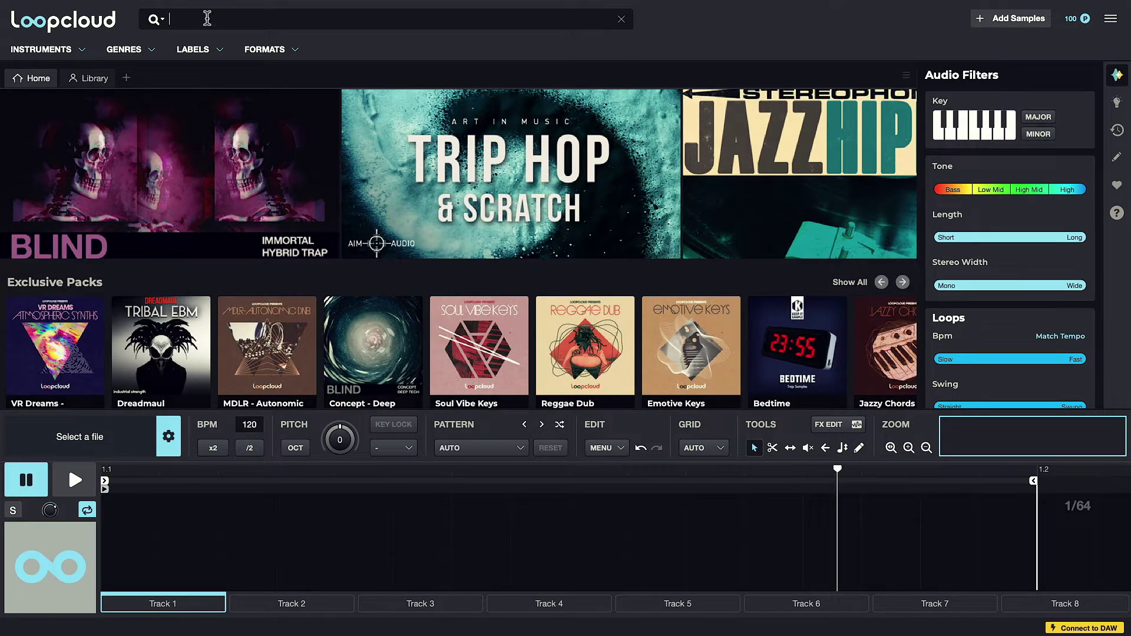
# Search Percussion one-shots from library and store, limiting tone to 293Hz–1.2kHz and length under 0.6s
pyautogui.click(82, 51)
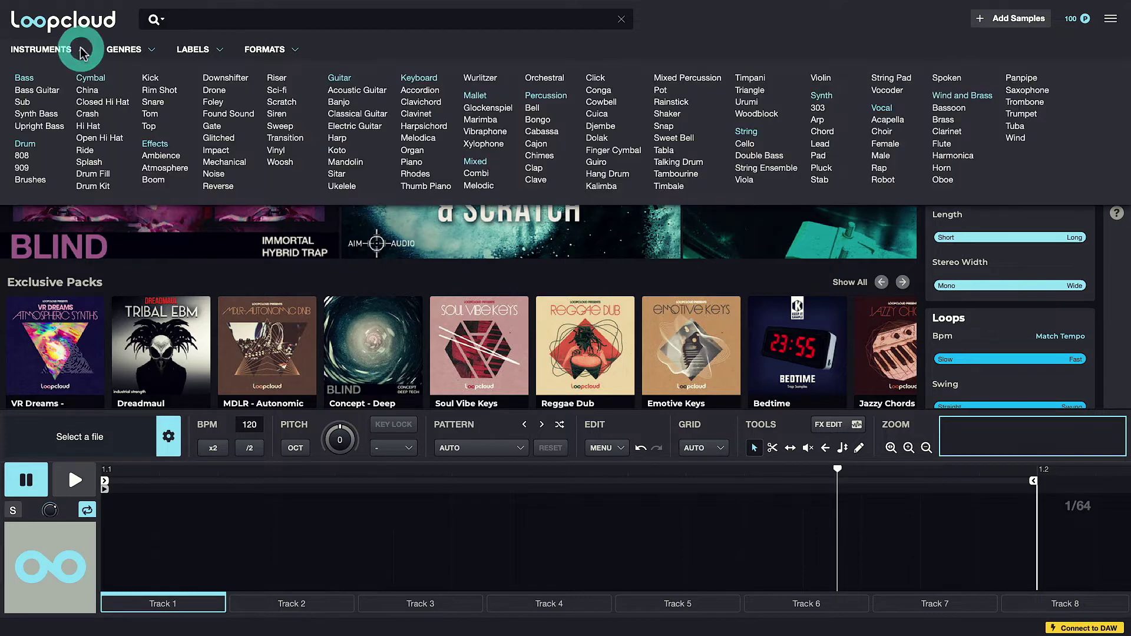
pyautogui.click(550, 96)
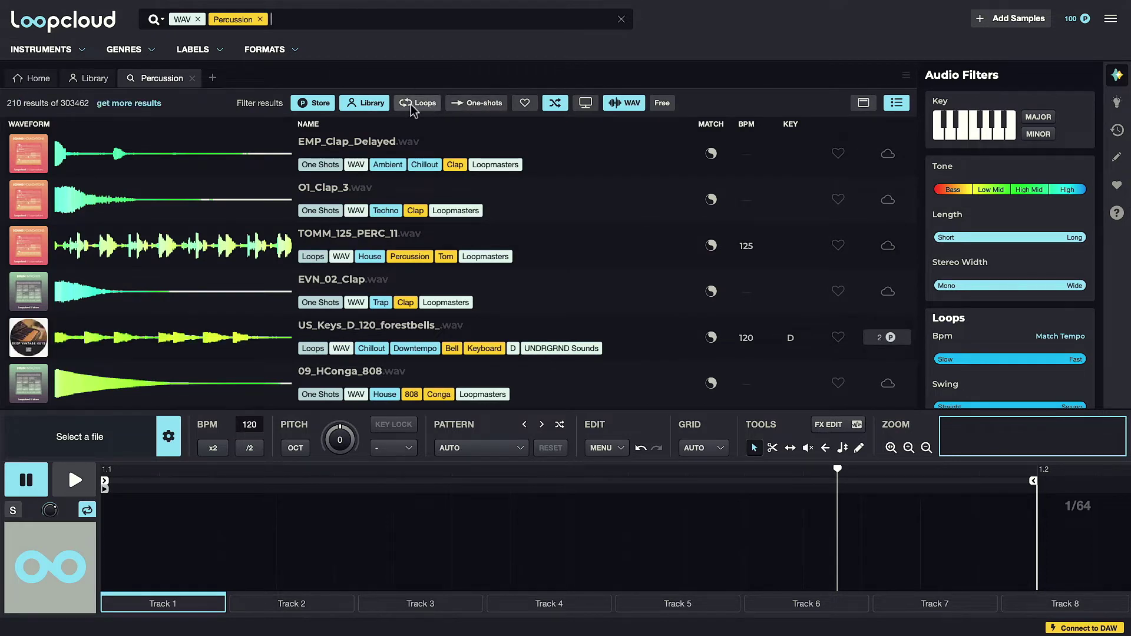
pyautogui.click(470, 105)
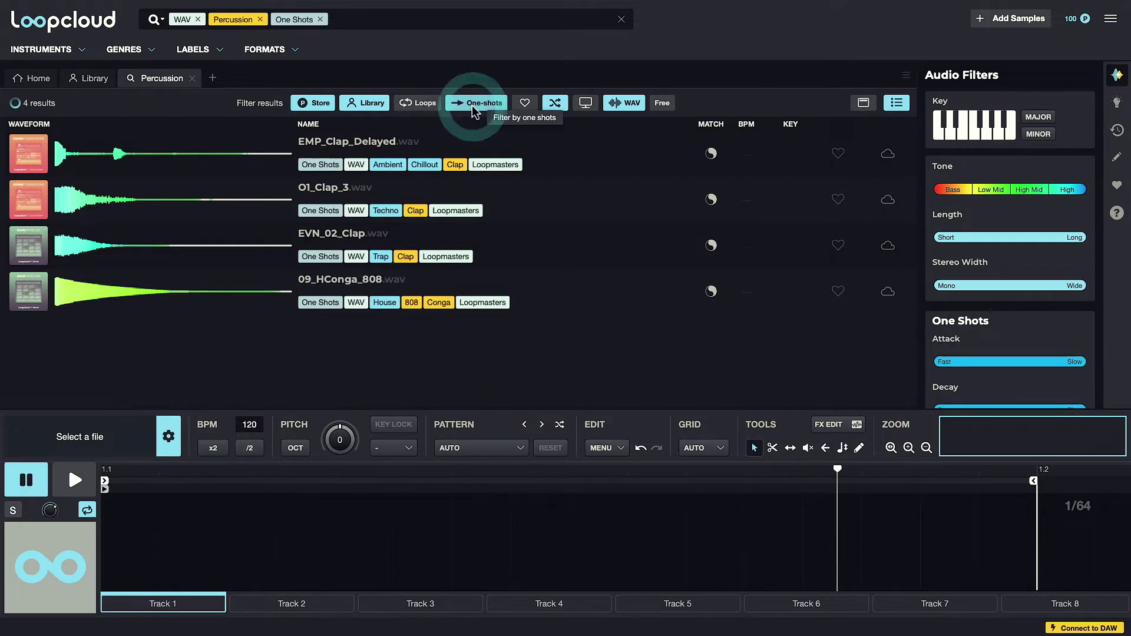
pyautogui.click(362, 104)
pyautogui.click(321, 109)
pyautogui.click(318, 107)
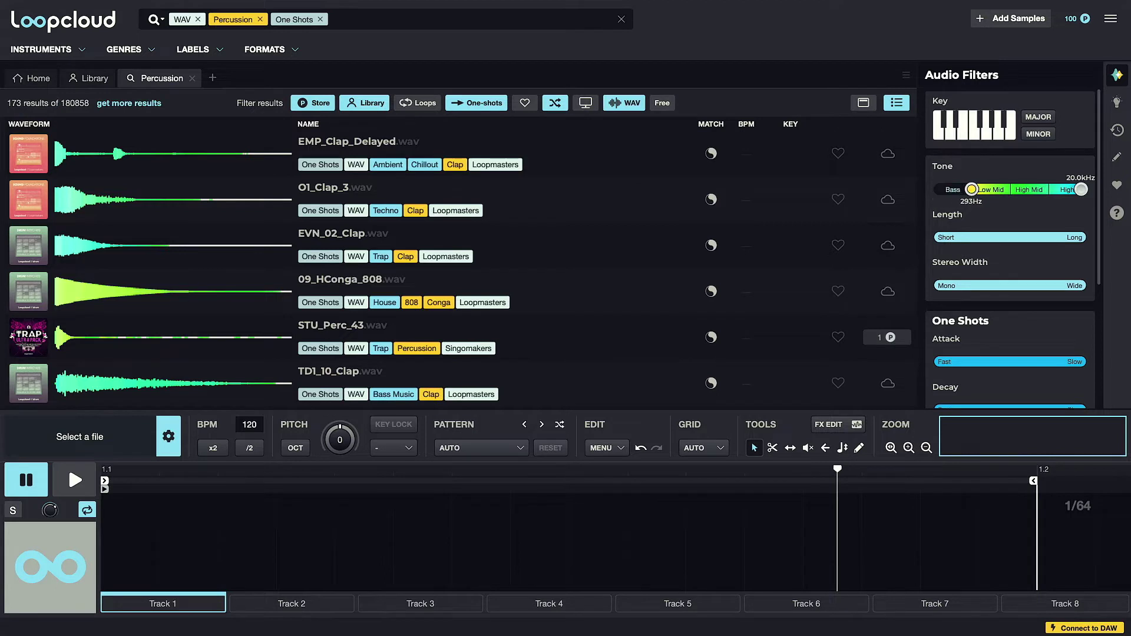
pyautogui.moveTo(1081, 189); pyautogui.dragTo(1011, 190)
pyautogui.moveTo(1080, 238); pyautogui.dragTo(968, 237)
# Audition 09_HConga_808 and step down the results to Bbm_Perc_OneShot_11
pyautogui.click(335, 151)
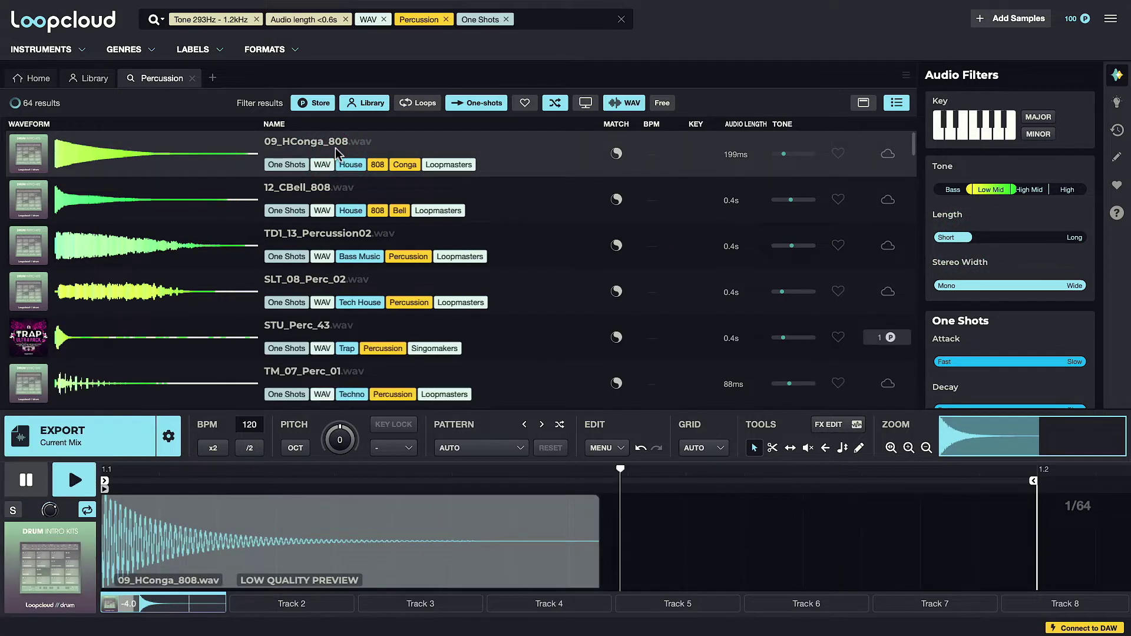
pyautogui.press('Down')
pyautogui.press('Down')
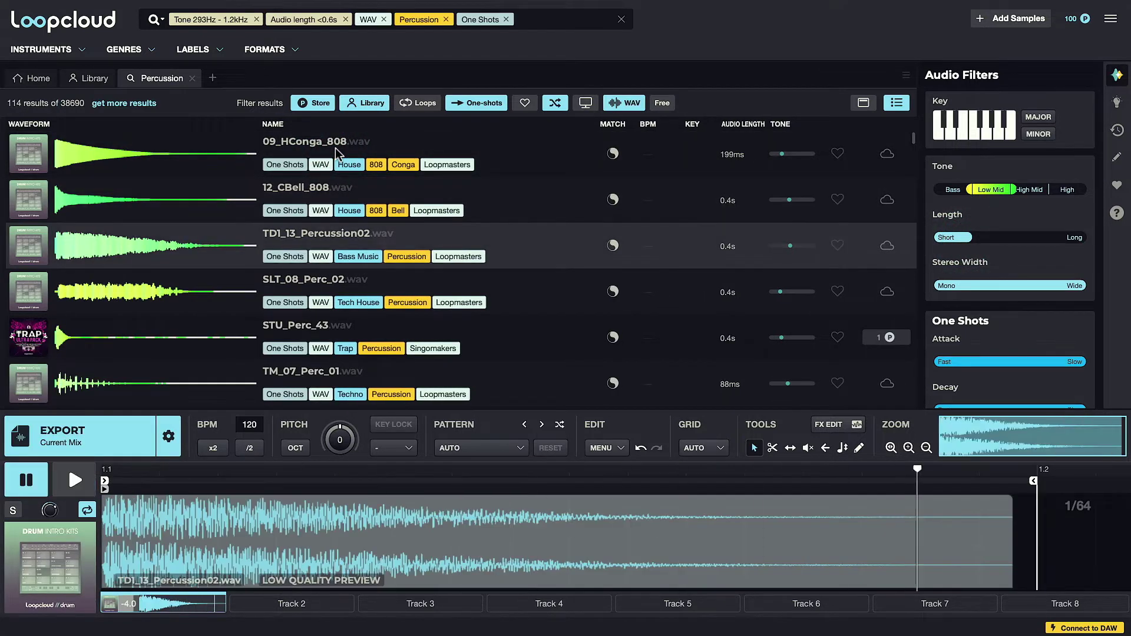
pyautogui.press('Down')
pyautogui.press('Down')
pyautogui.press('Down')
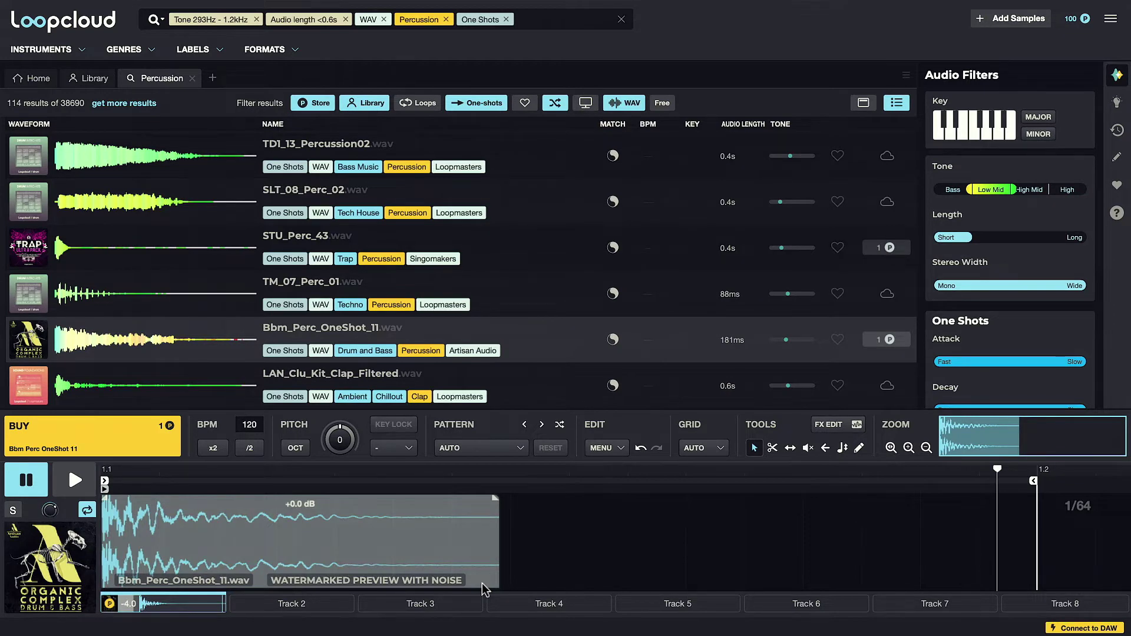
# Buy Bbm_Perc_OneShot_11 for 1 point and drop it onto Ableton track 3
pyautogui.click(100, 443)
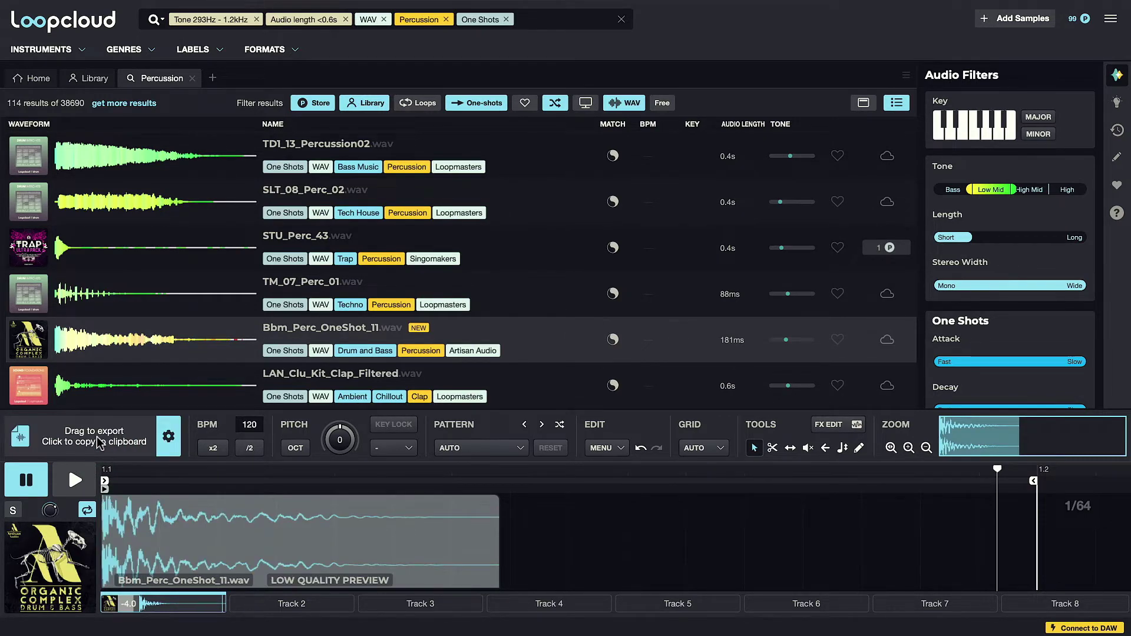
pyautogui.click(100, 443)
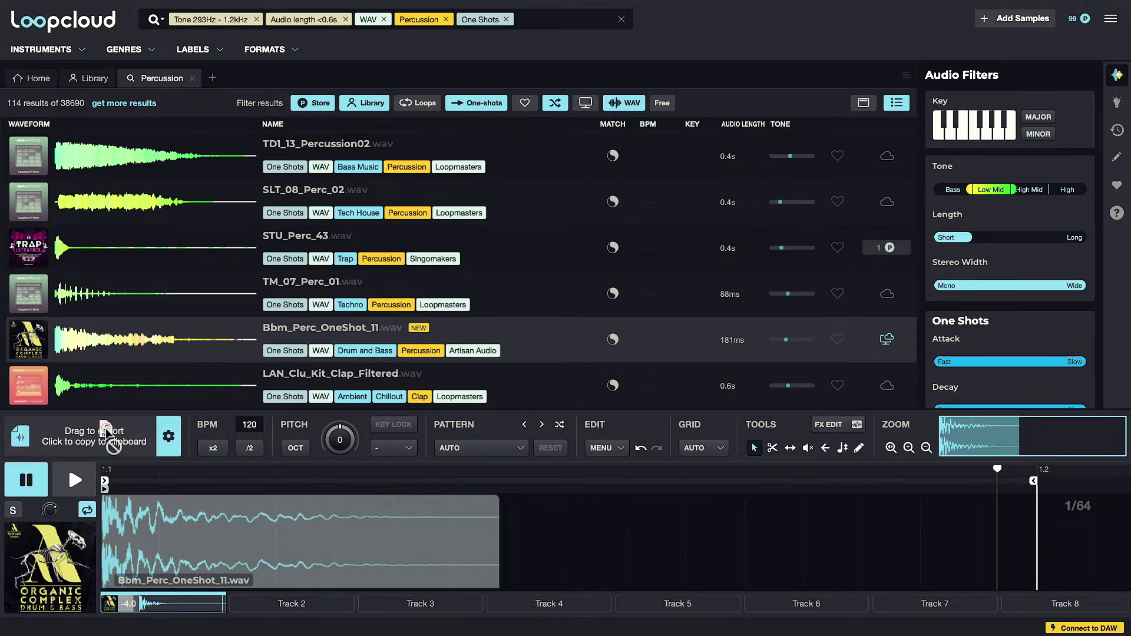
pyautogui.moveTo(106, 436); pyautogui.dragTo(244, 271)
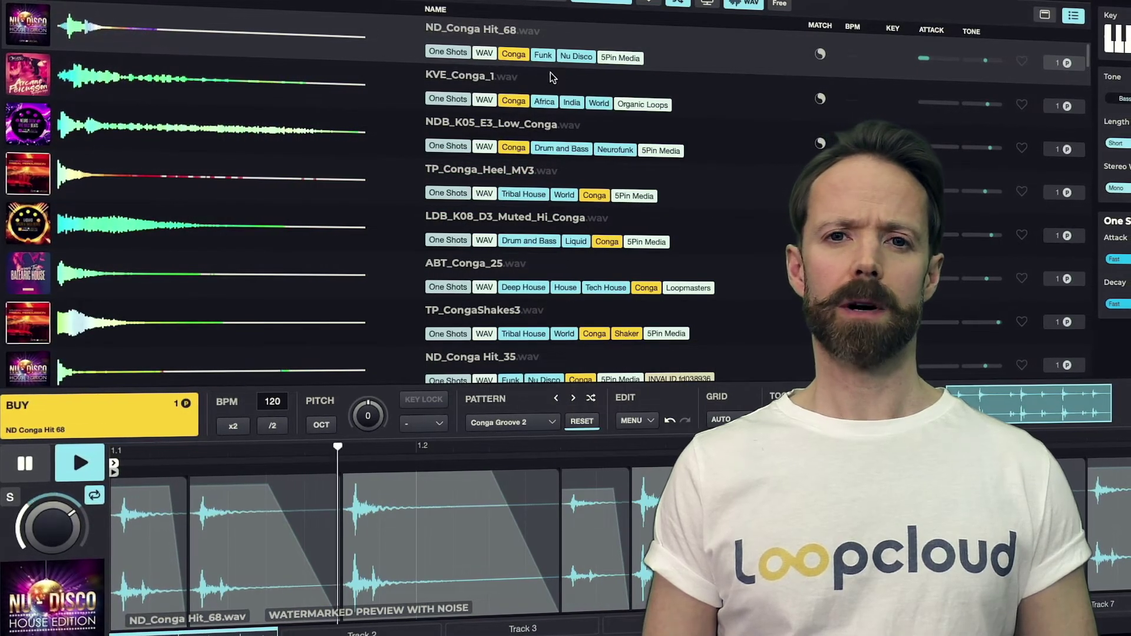
# Audition the KVE_Conga_1, NDB_K05_E3_Low_Conga and ABT_Conga_25 one-shots
pyautogui.click(470, 79)
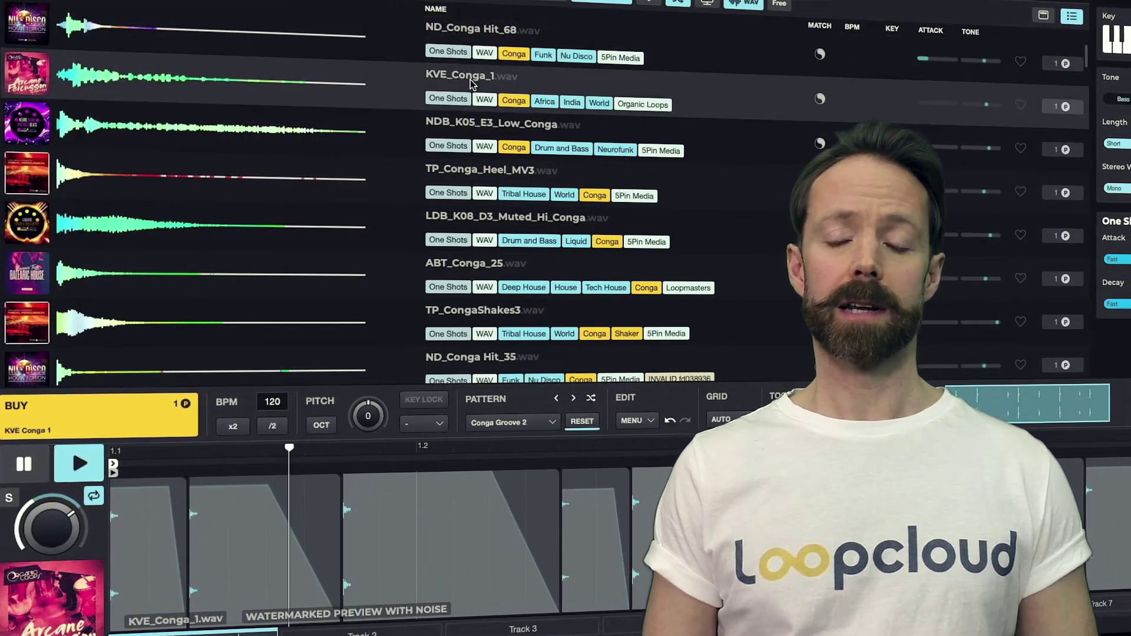
pyautogui.click(486, 120)
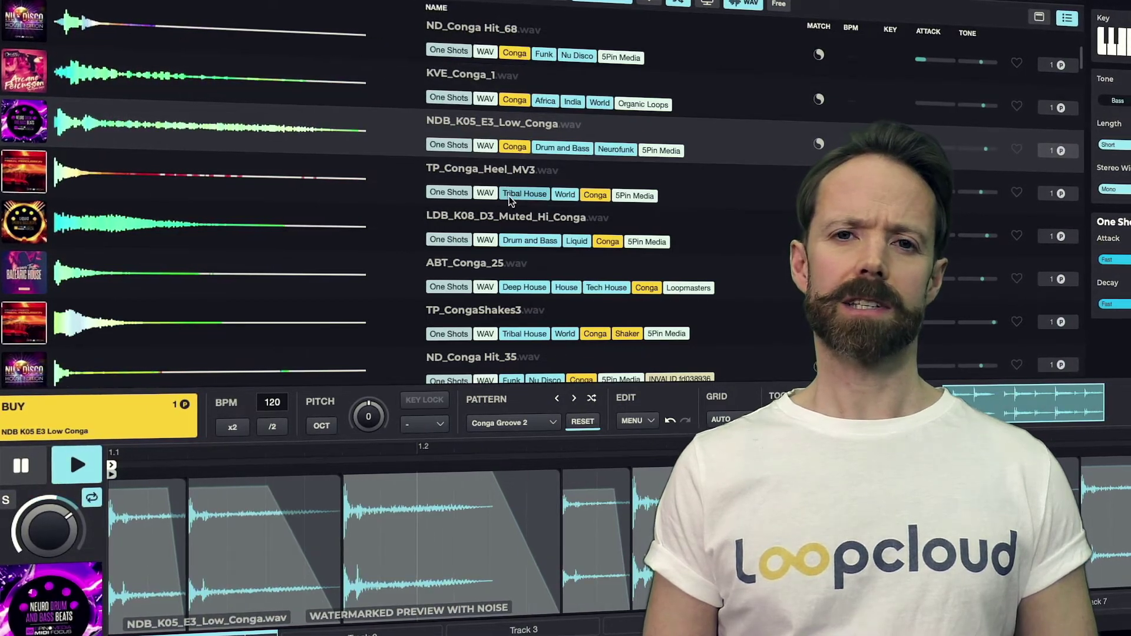
pyautogui.click(465, 282)
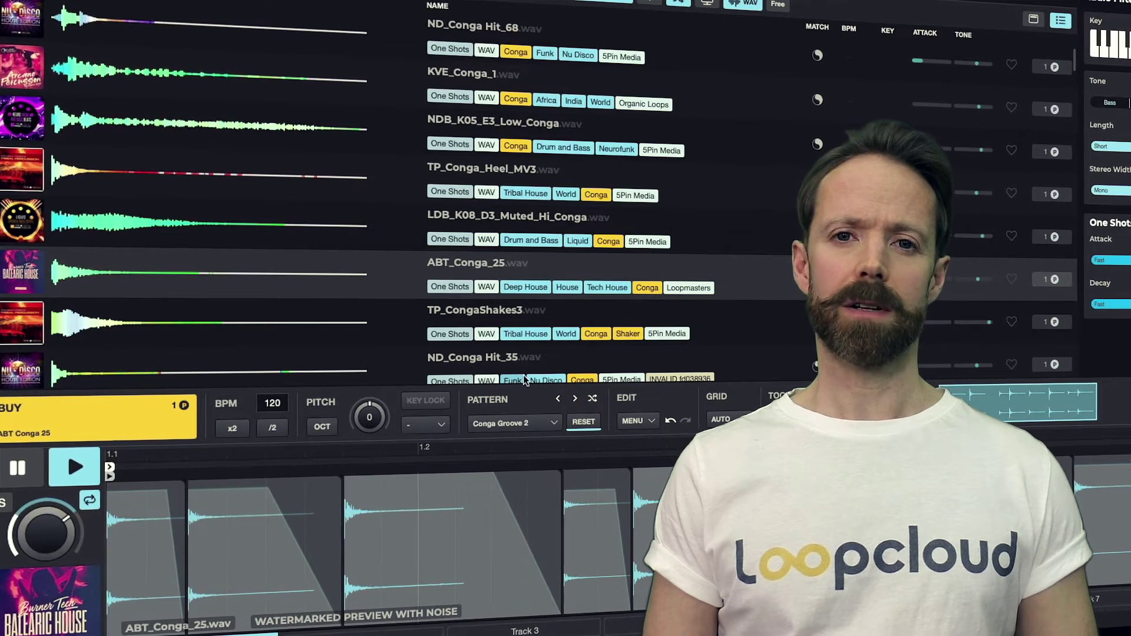
# Step the groove through Conga Groove 3, 4 and DT, then audition TP_CongaShakes3
pyautogui.click(575, 399)
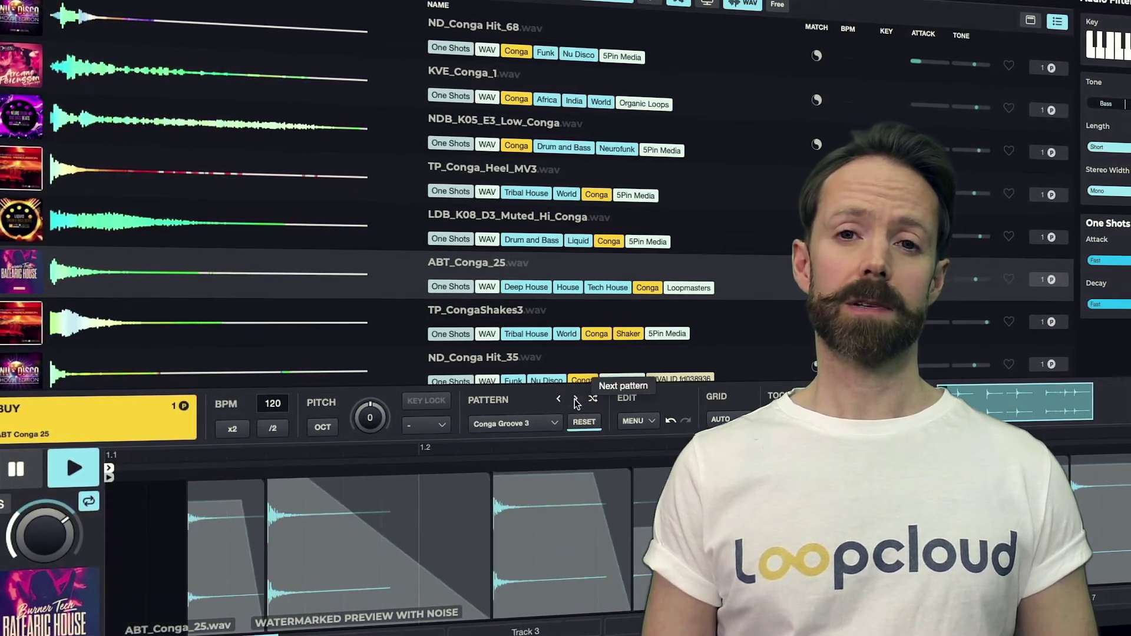
pyautogui.click(575, 399)
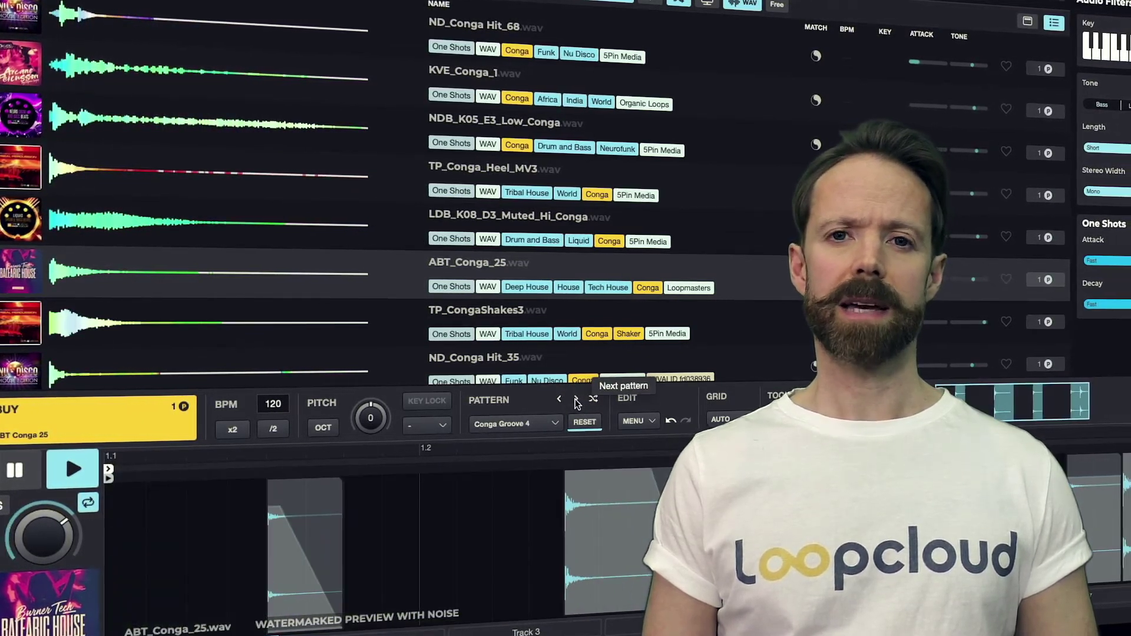
pyautogui.click(575, 399)
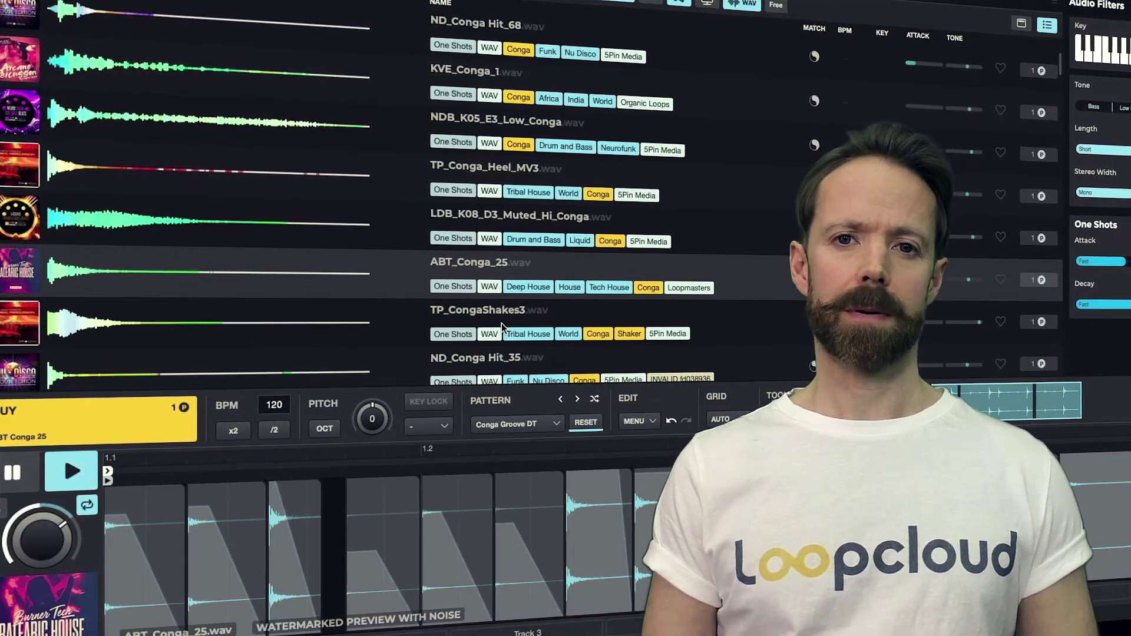
pyautogui.click(489, 314)
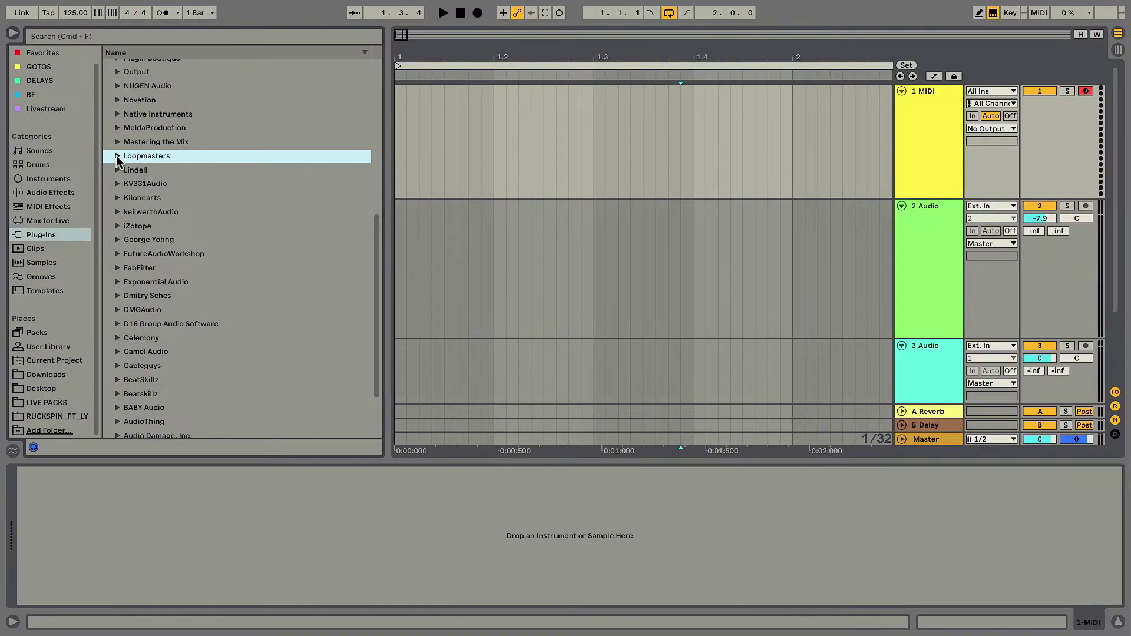
# Load the Loopmasters Loopcloud plug-in onto the MIDI track, hide the browser and move the plug-in window aside
pyautogui.click(117, 157)
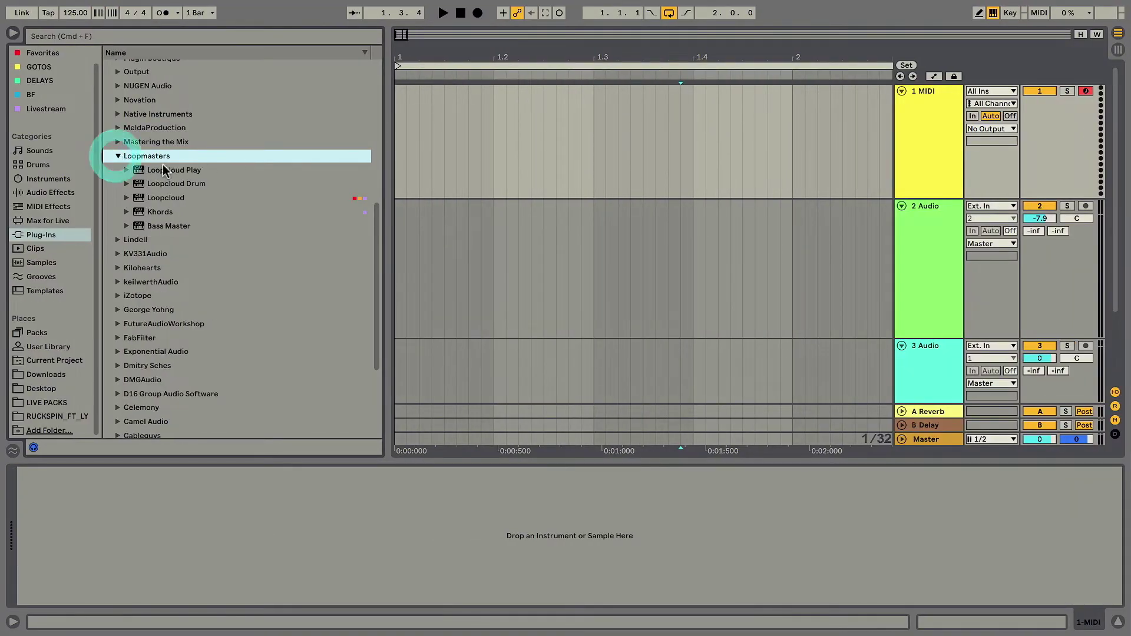
pyautogui.click(209, 199)
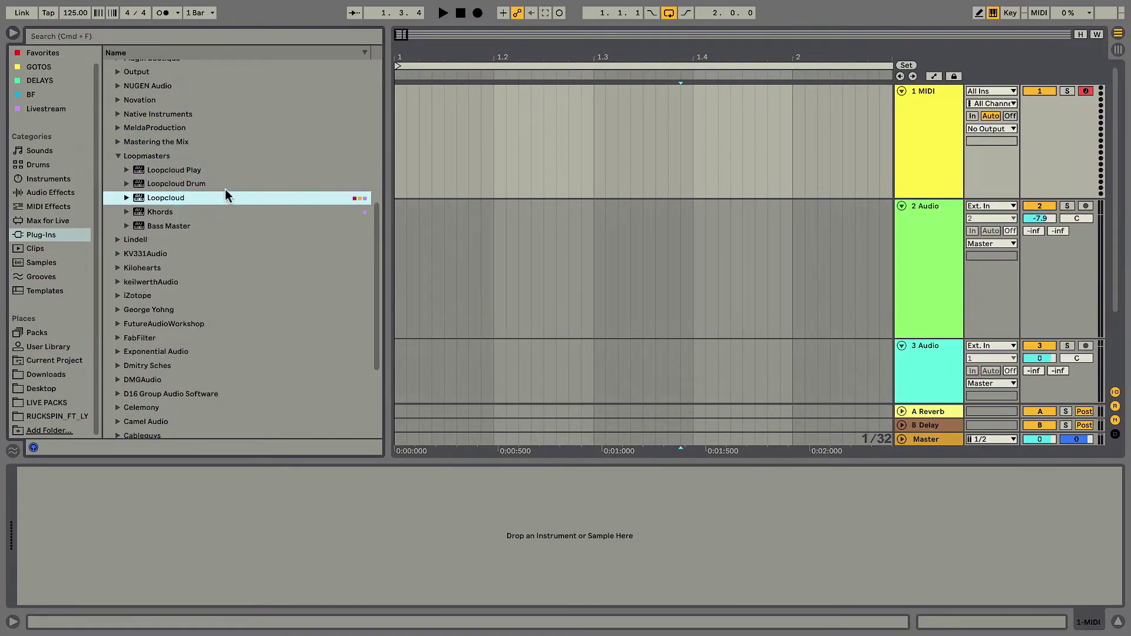
pyautogui.click(225, 184)
pyautogui.click(228, 171)
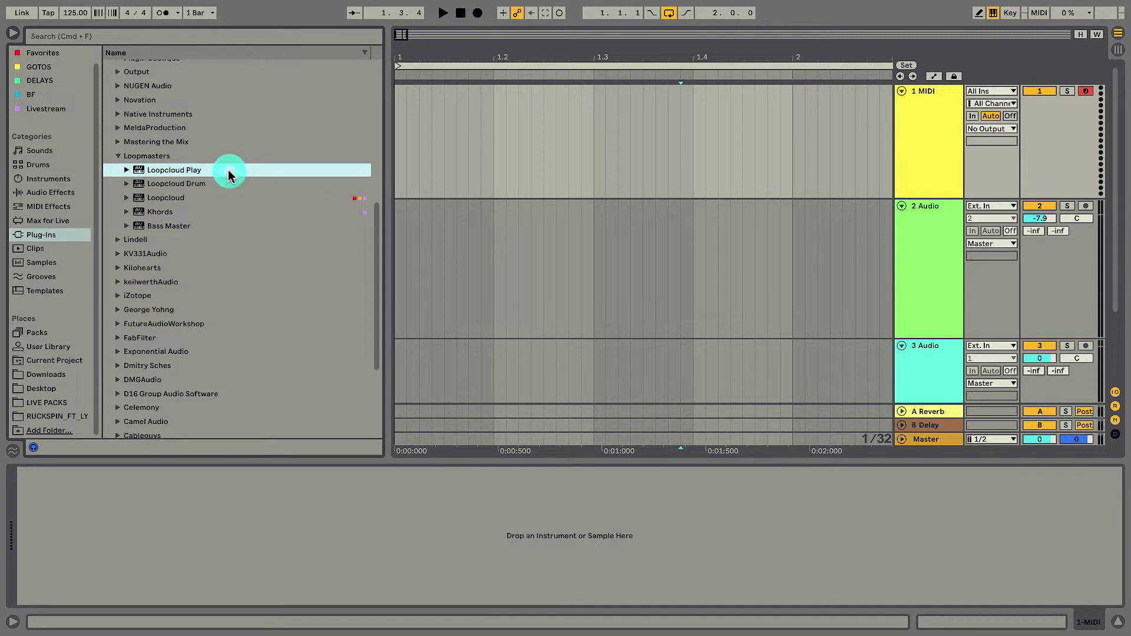
pyautogui.click(215, 197)
pyautogui.doubleClick(184, 200)
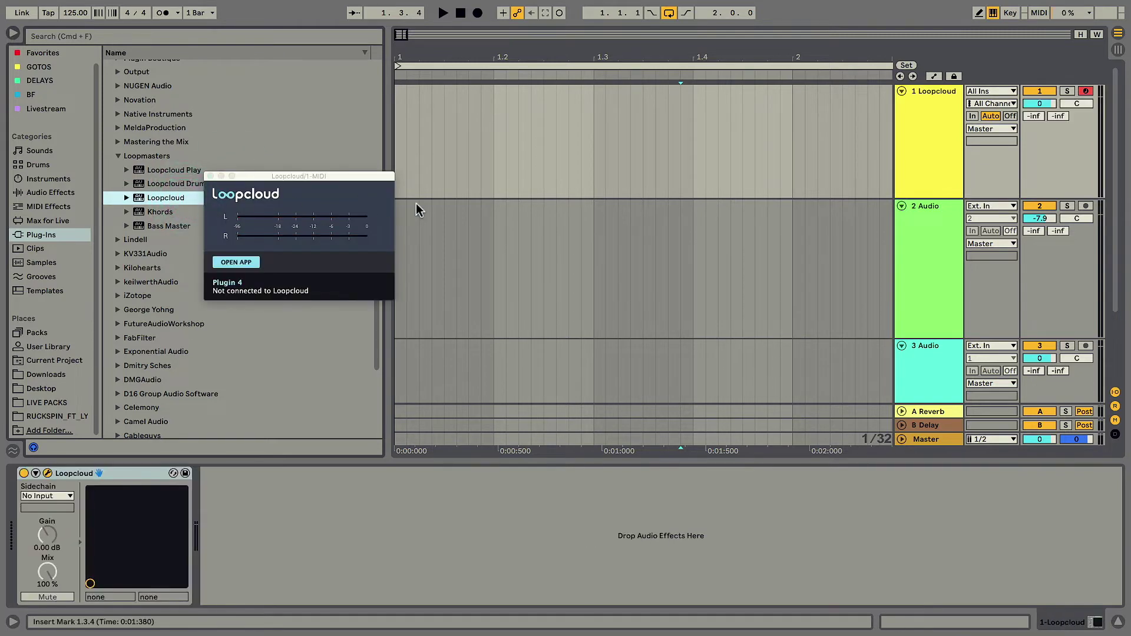
pyautogui.click(16, 35)
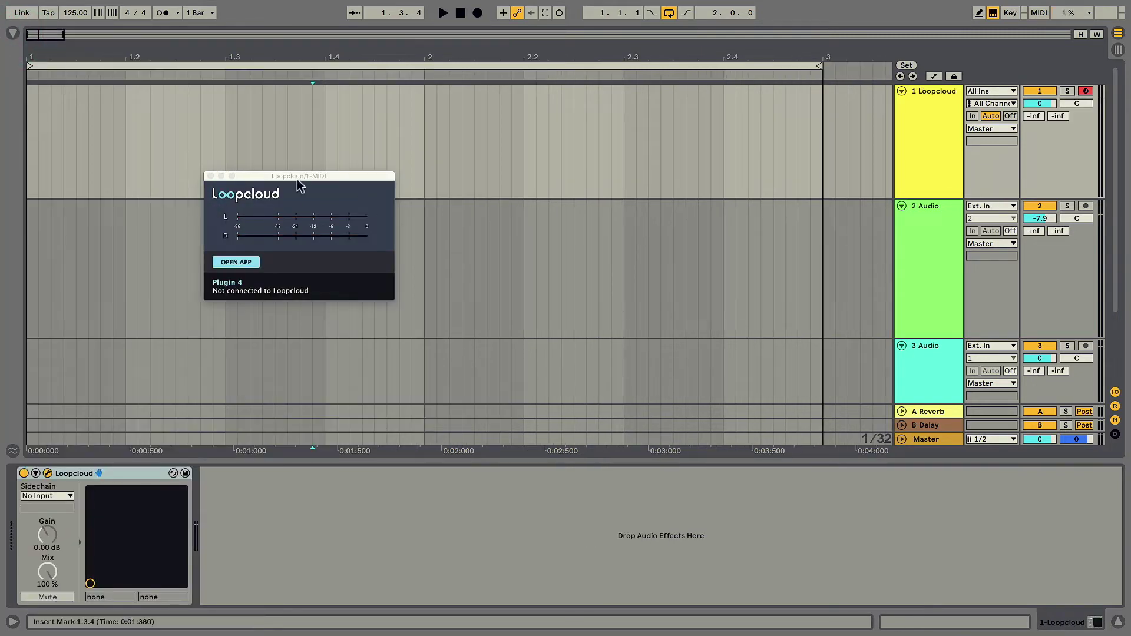
pyautogui.moveTo(296, 180); pyautogui.dragTo(385, 135)
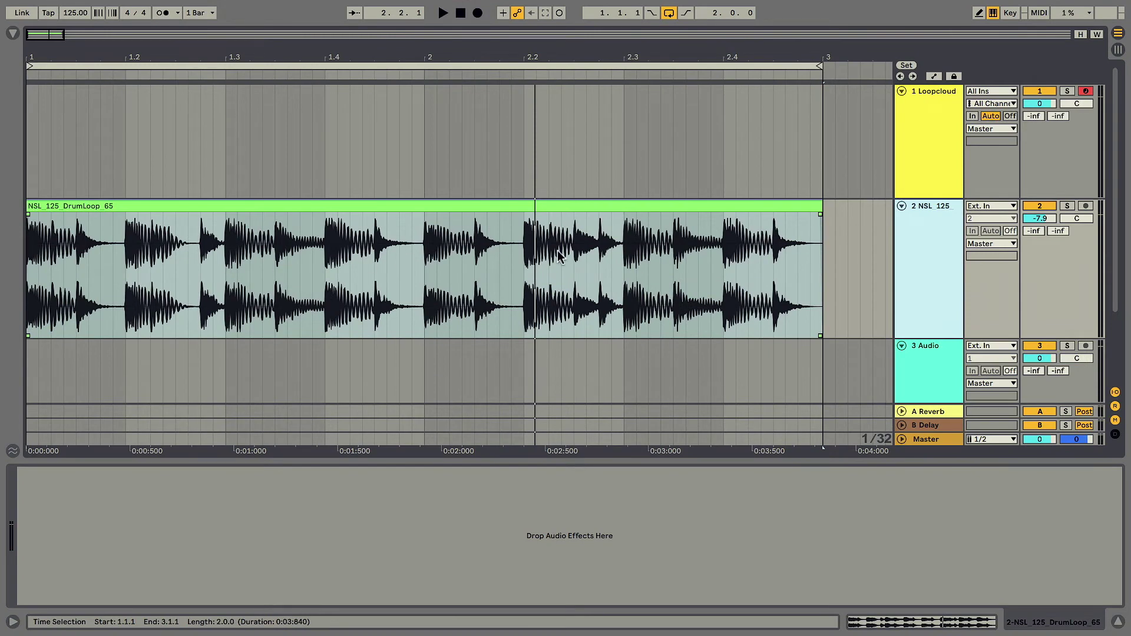
# Play and stop the preview, then audition PHM_128_Db_Phat_RezoBass_02, jn_126_basslp_martial2_Bbm and TDA_MDH_bass_loop_16_125bpm_Ebm
pyautogui.press('space')
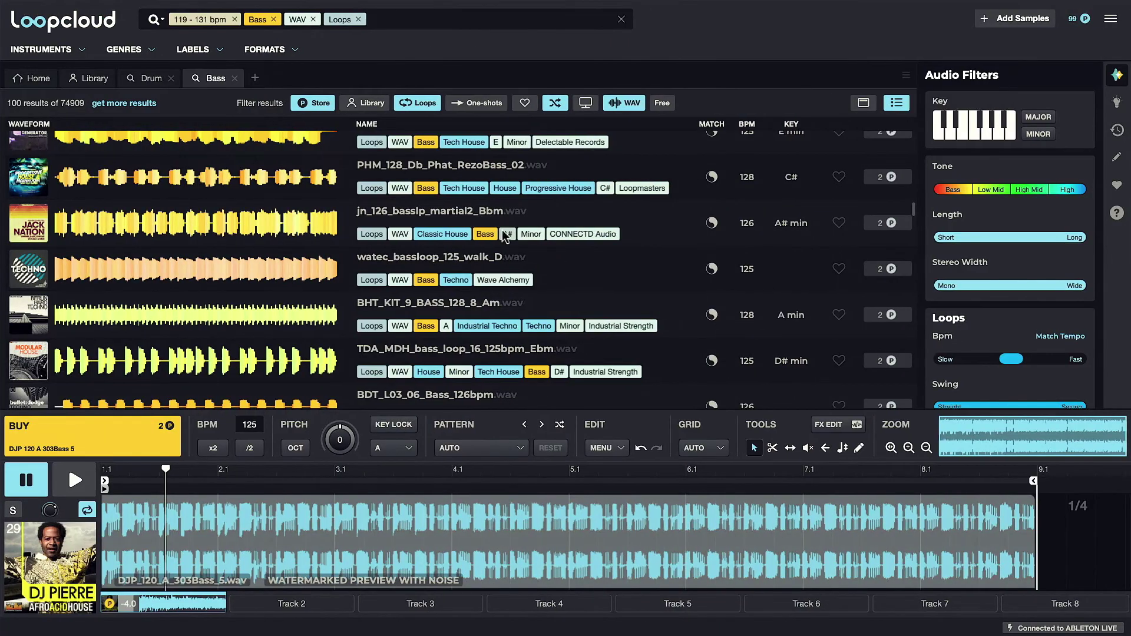
pyautogui.press('space')
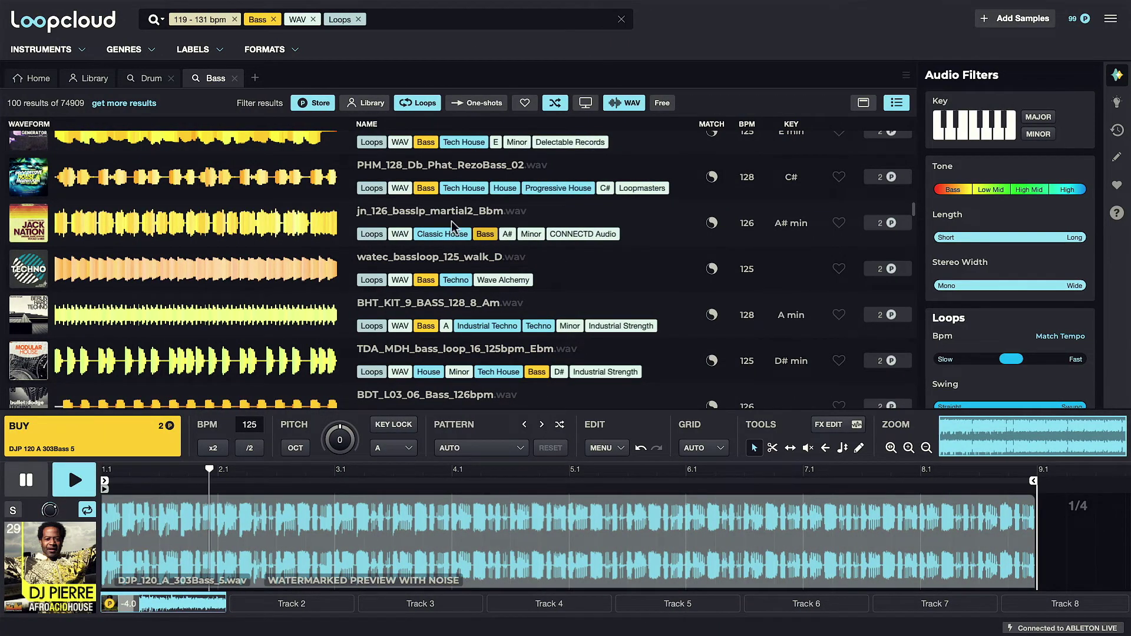
pyautogui.click(465, 169)
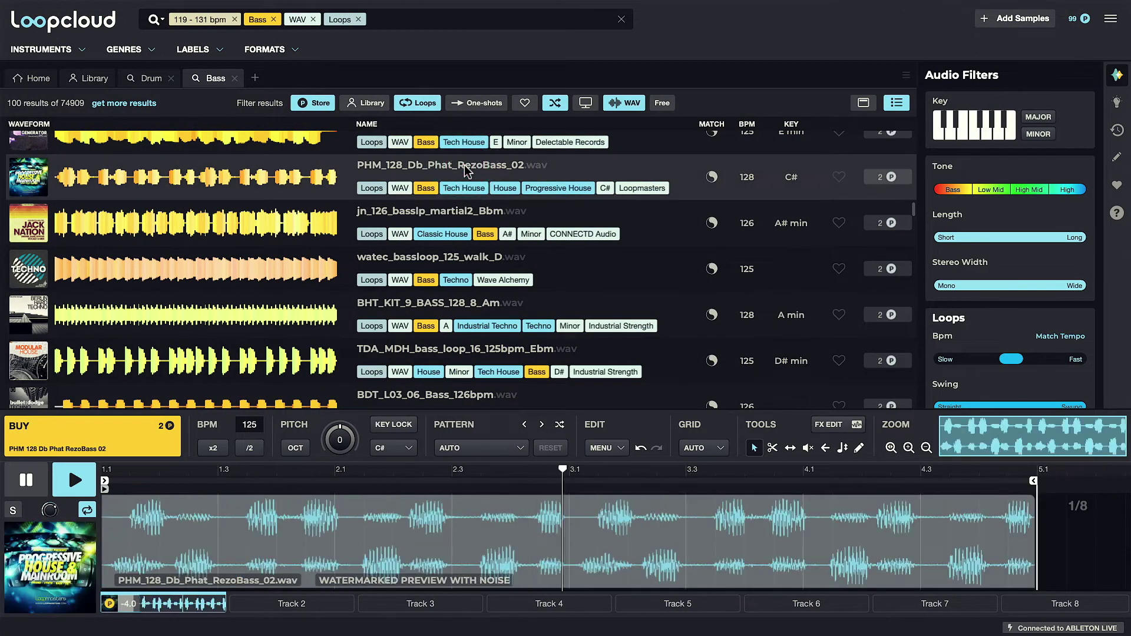
pyautogui.click(536, 224)
pyautogui.scroll(-1, 478, 253)
pyautogui.scroll(-1, 479, 253)
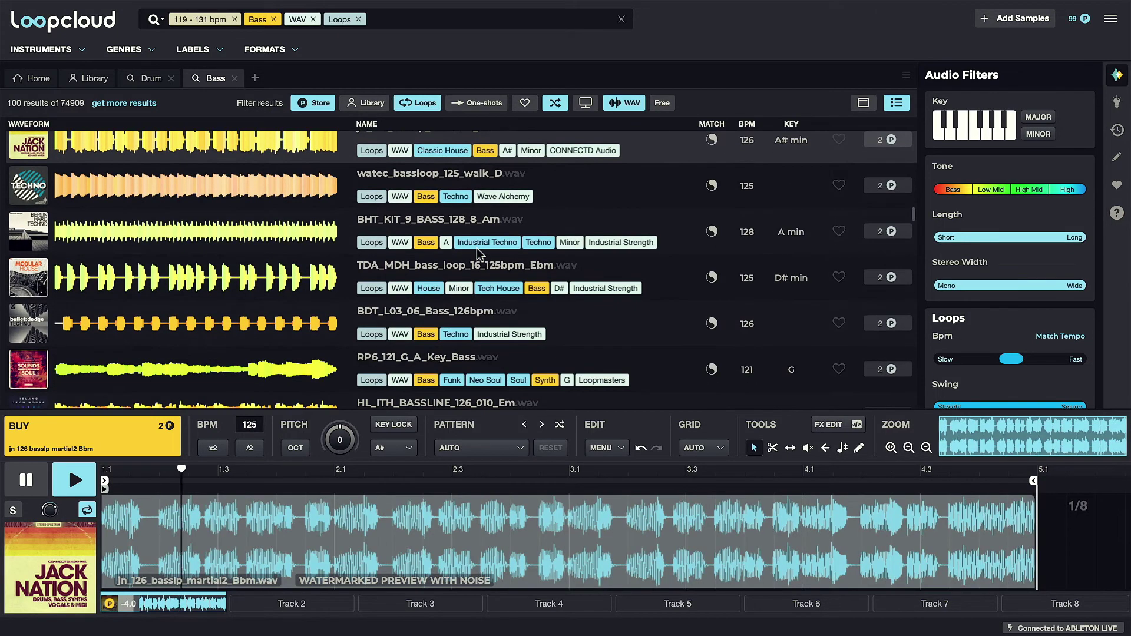
pyautogui.click(443, 271)
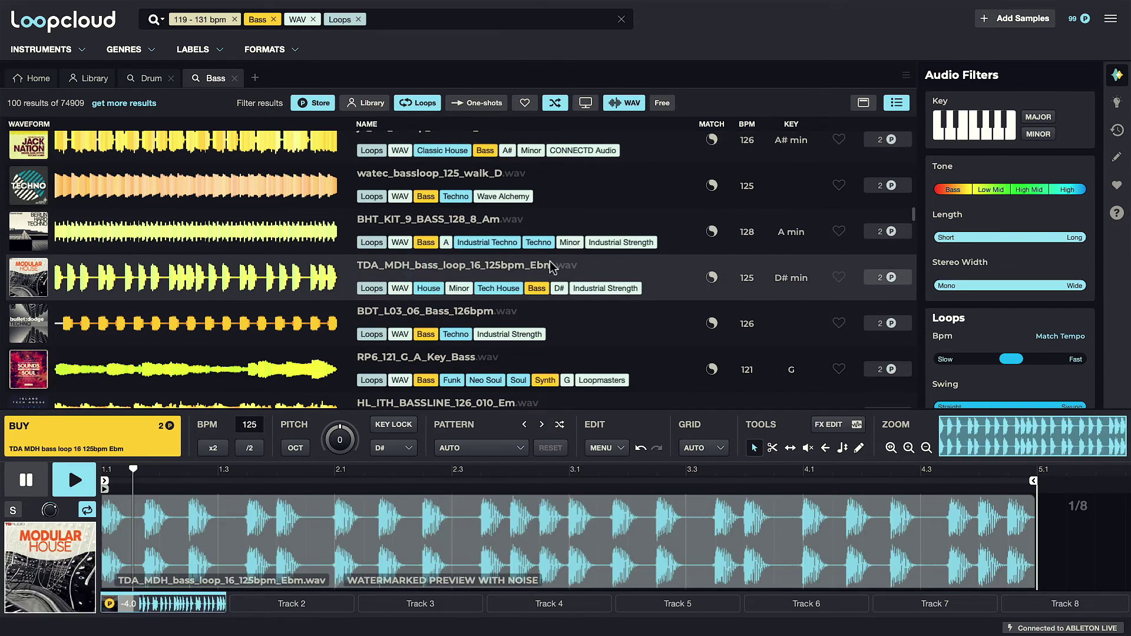
# In Ableton Live, show the Loopcloud track's plug-in, solo and unsolo it, and select the NSL 125 drum clip
pyautogui.hotkey('ctrl', 'Left')
pyautogui.click(915, 146)
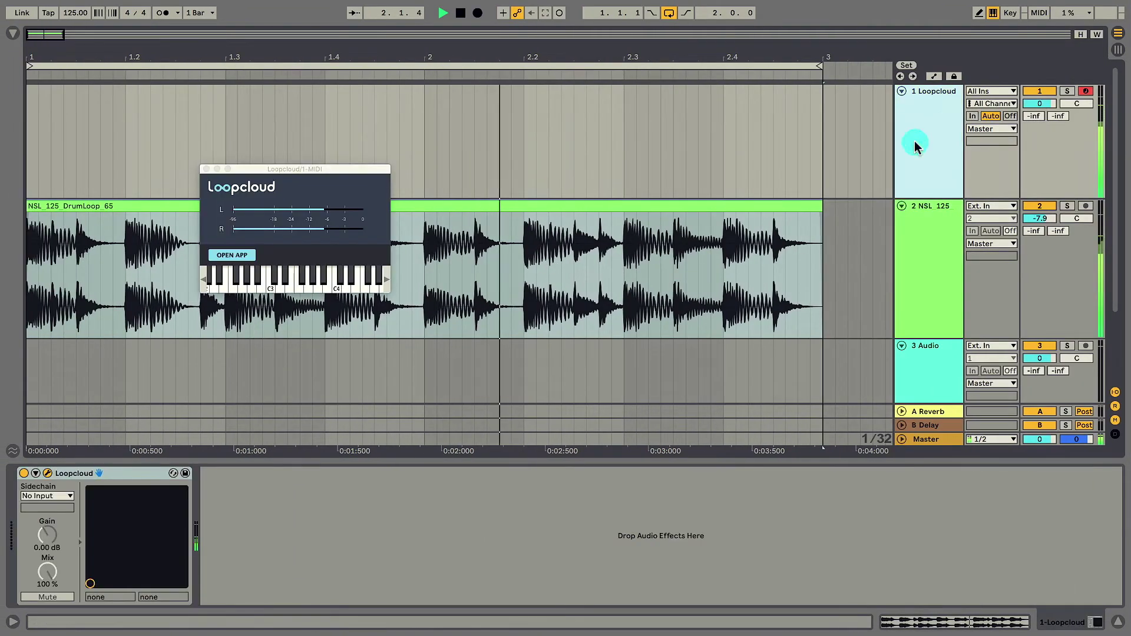
pyautogui.click(1066, 90)
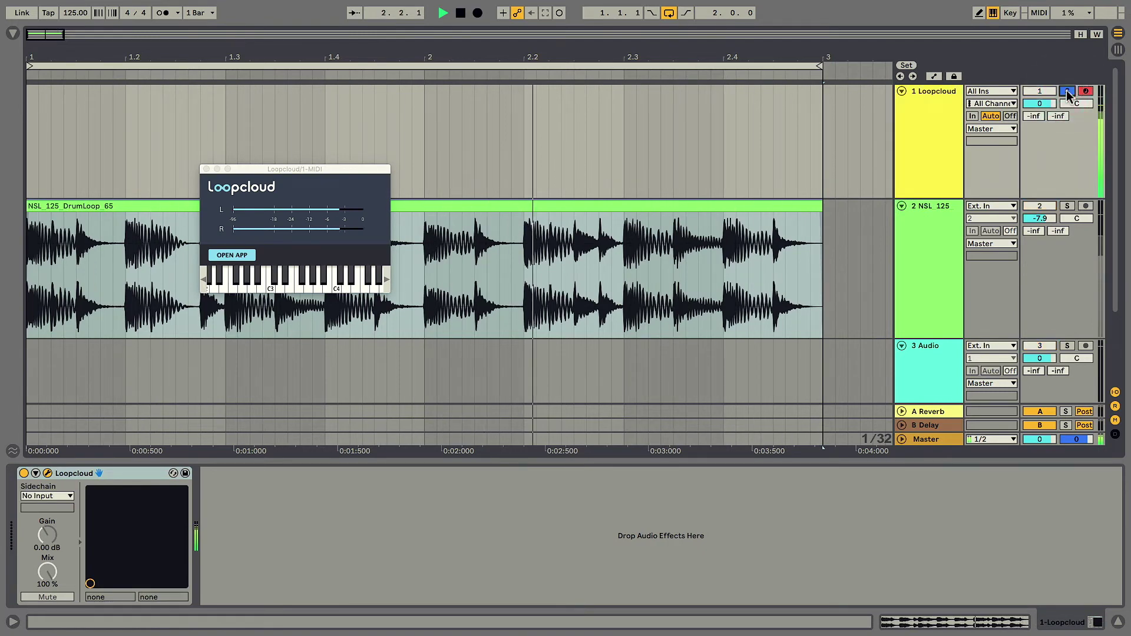
pyautogui.click(1067, 90)
pyautogui.click(599, 228)
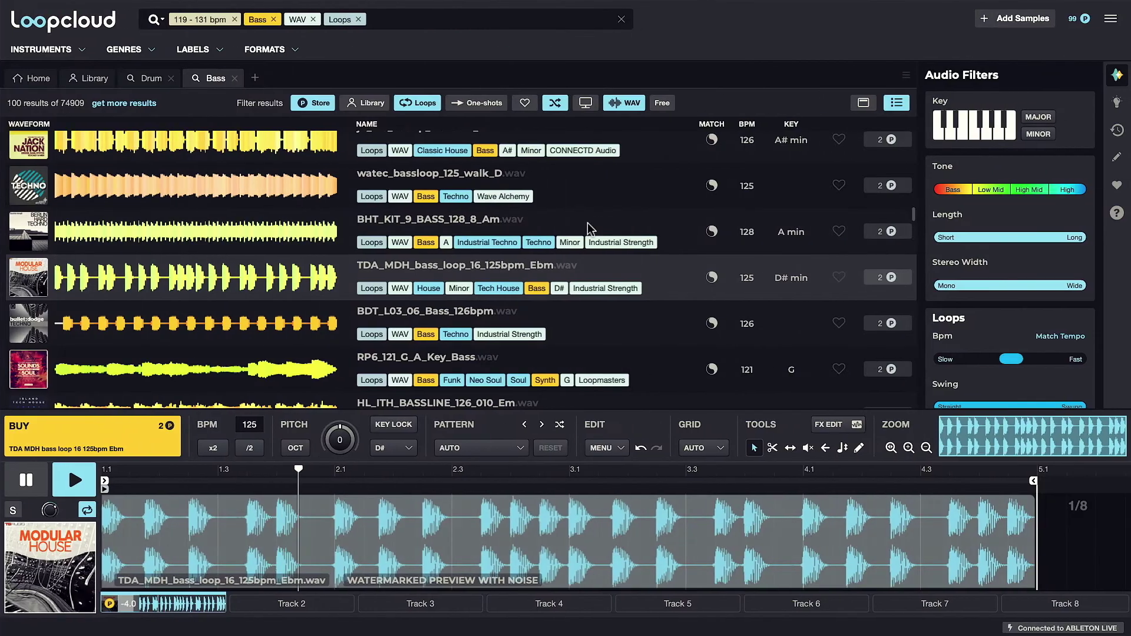
# Audition the SS_AP_124_BASS_LPS_47_Em bass loop in Loopcloud
pyautogui.scroll(-5, 446, 270)
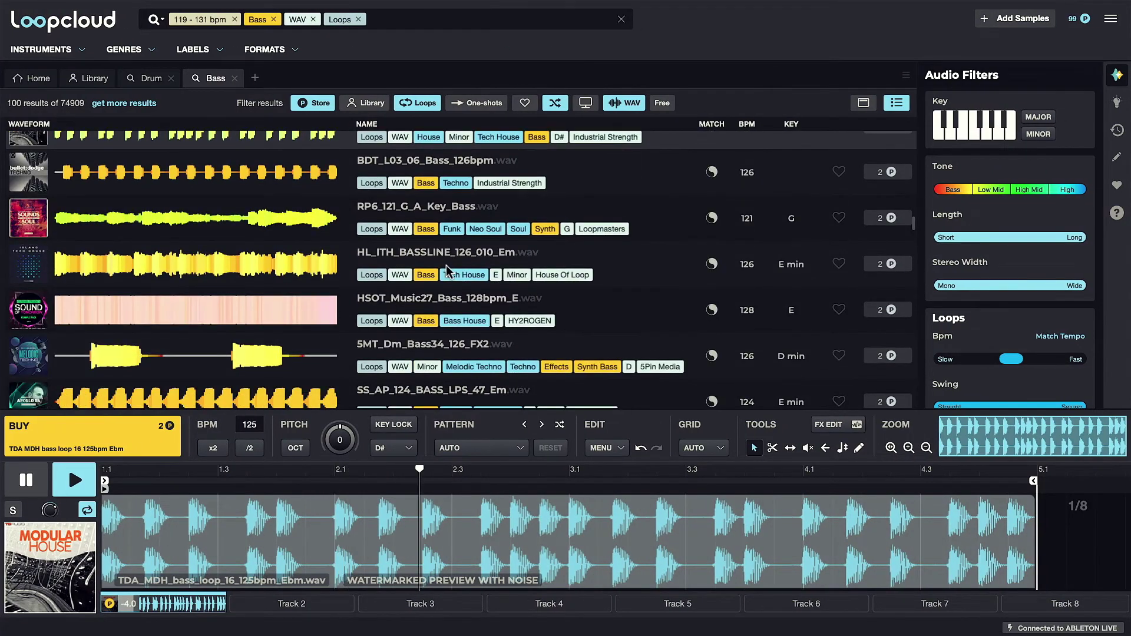
pyautogui.scroll(-3, 446, 271)
pyautogui.click(512, 318)
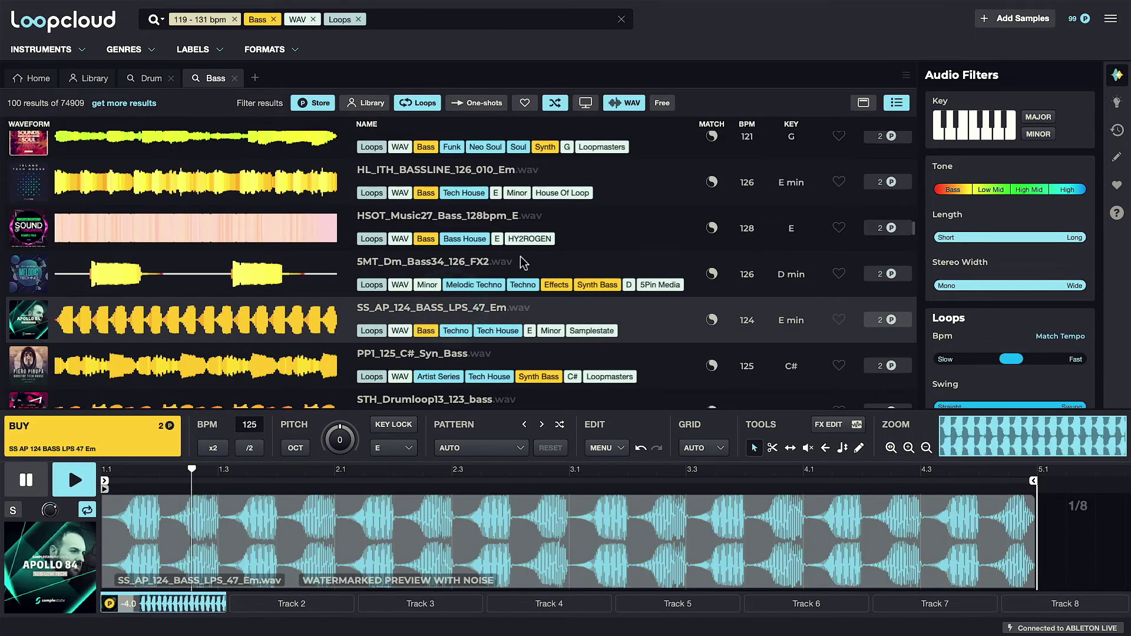
pyautogui.scroll(-3, 522, 262)
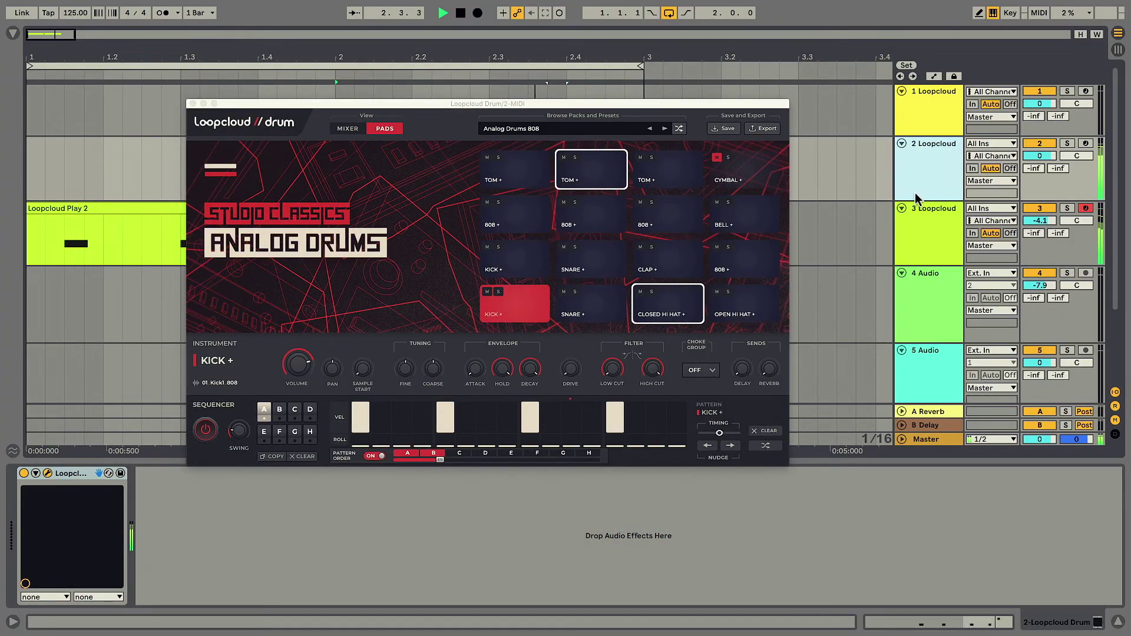
# Solo and unsolo the Loopcloud Drum track, then open and solo the Loopcloud Play synth on track 3
pyautogui.click(1067, 144)
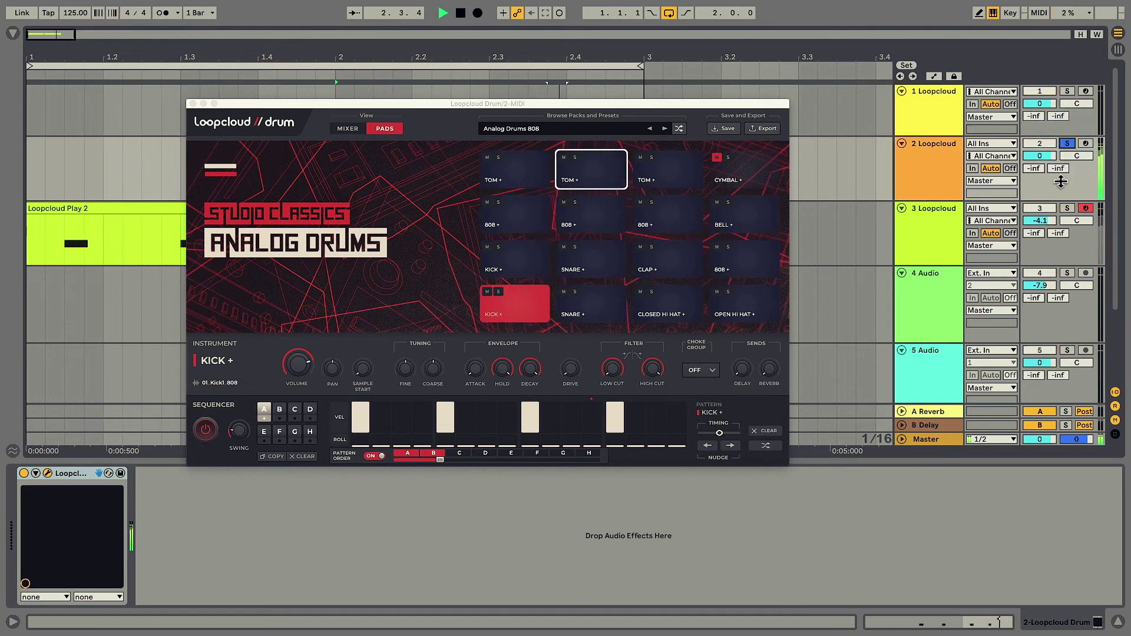
pyautogui.click(1066, 143)
pyautogui.click(927, 227)
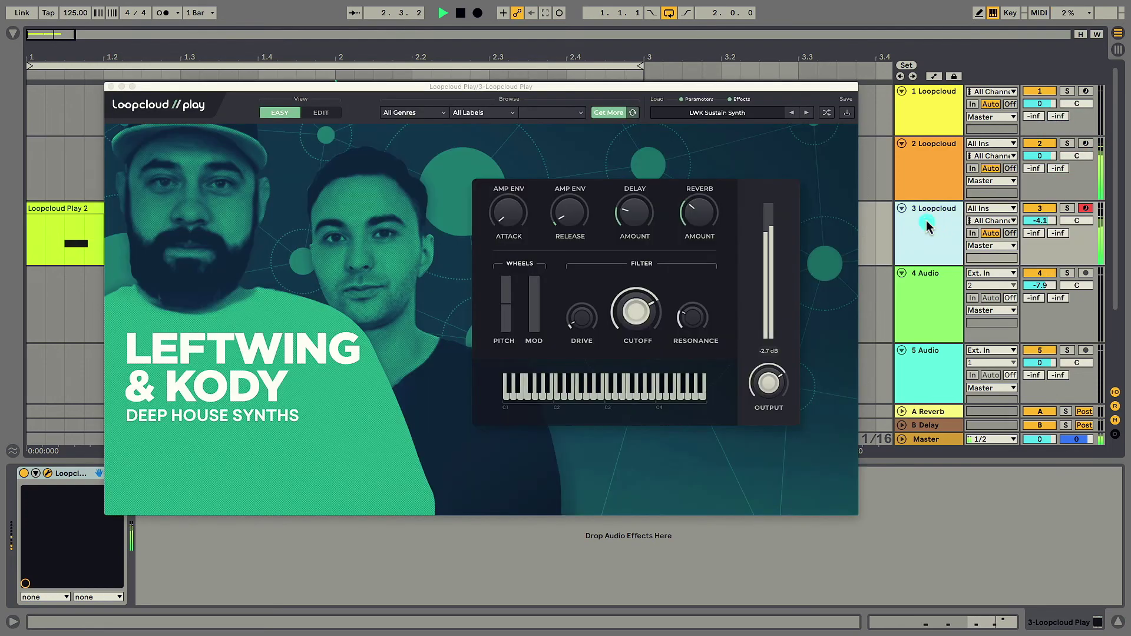
pyautogui.click(1067, 208)
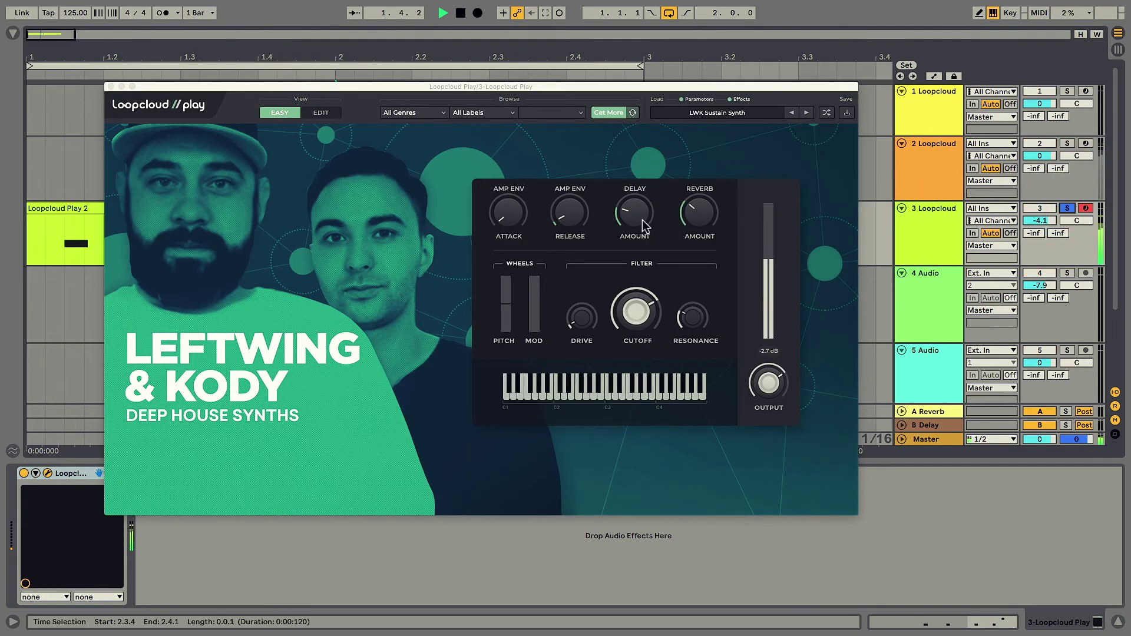
# Raise the synth's delay amount, adjust its filter cutoff, and unsolo the Play track
pyautogui.moveTo(640, 225); pyautogui.dragTo(636, 182)
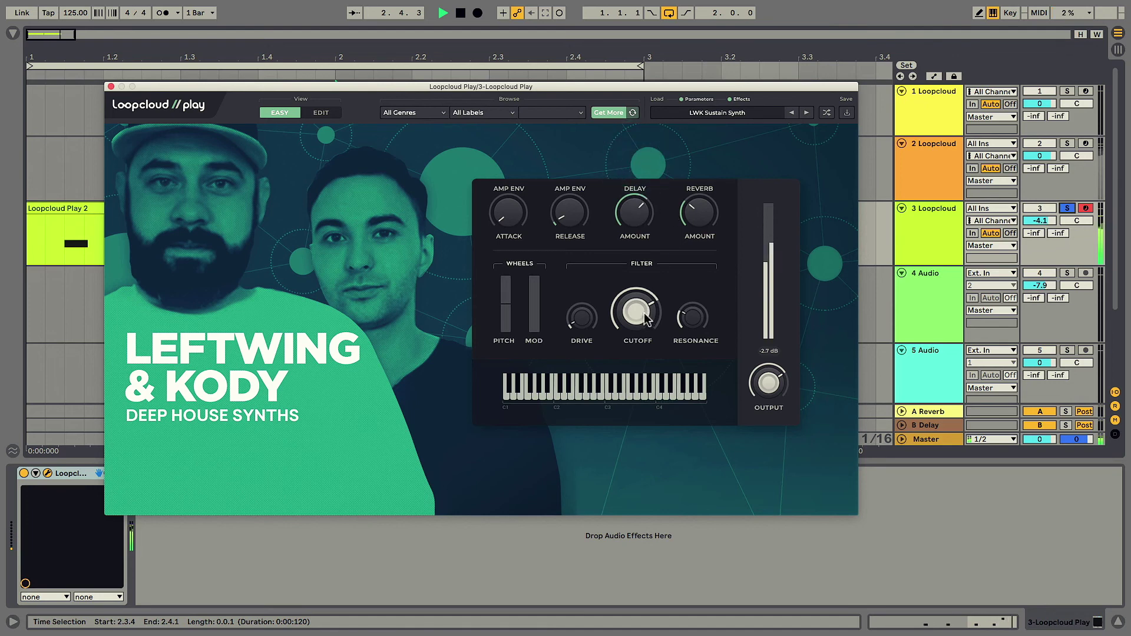
pyautogui.moveTo(637, 318); pyautogui.dragTo(640, 339)
pyautogui.click(1068, 209)
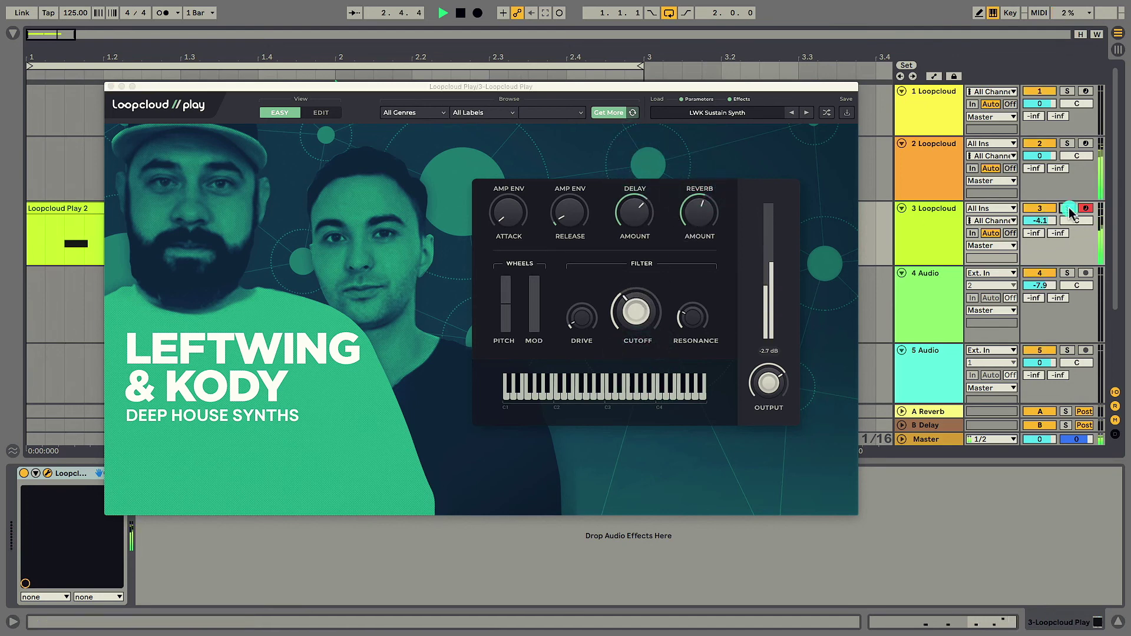
pyautogui.moveTo(624, 322); pyautogui.dragTo(646, 232)
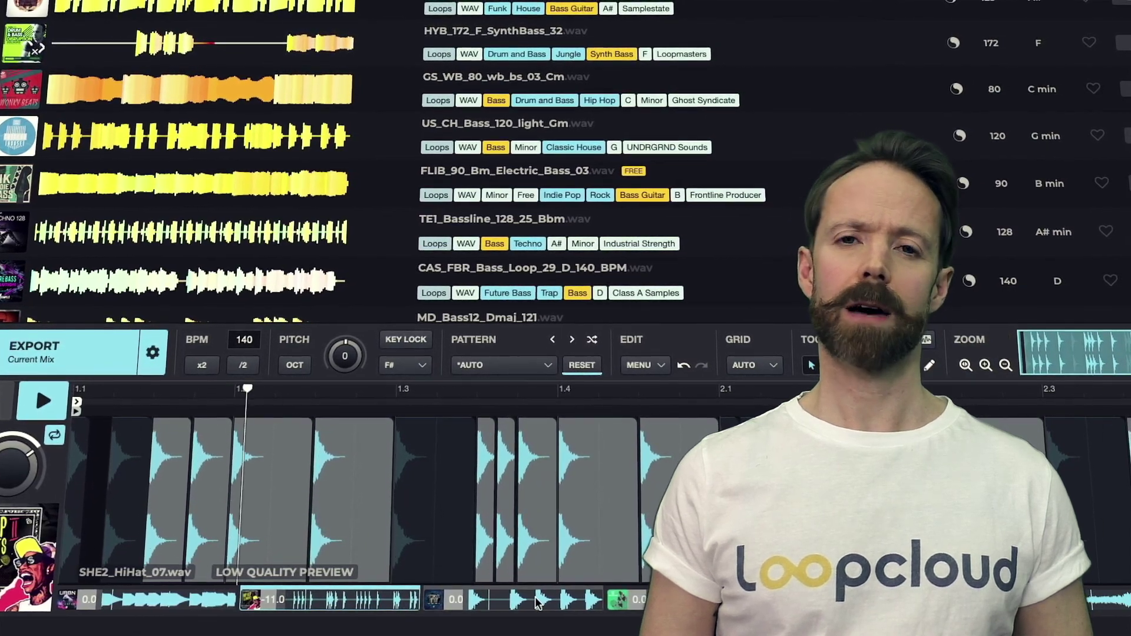
# Load the APE-EHH_27_OS_KICK.wav clip from the bottom track strip into the editor
pyautogui.click(537, 601)
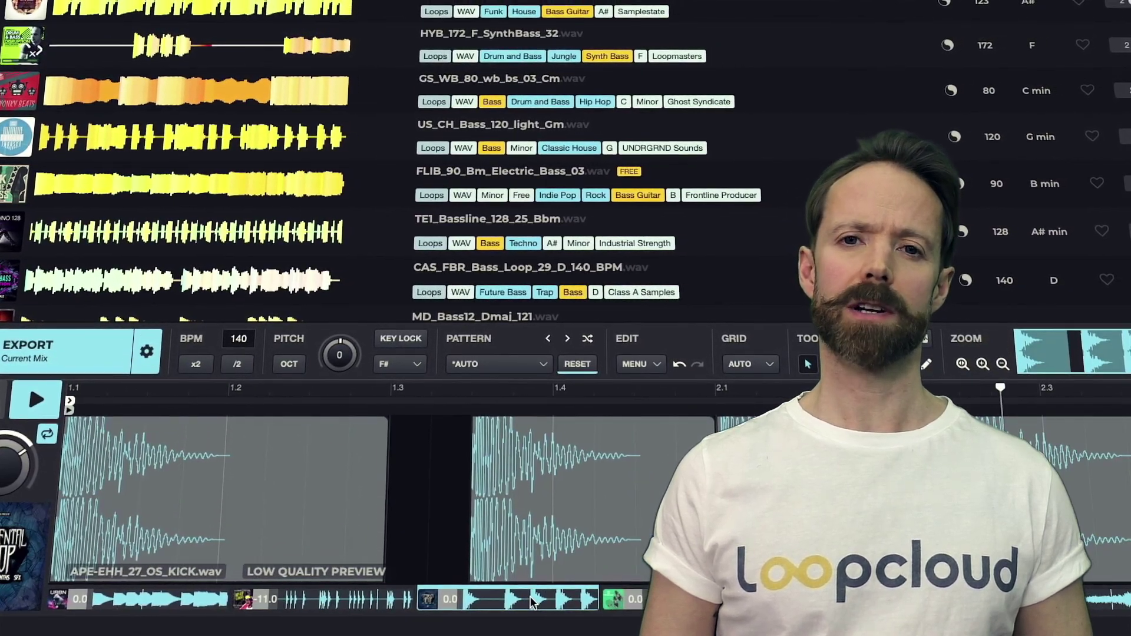